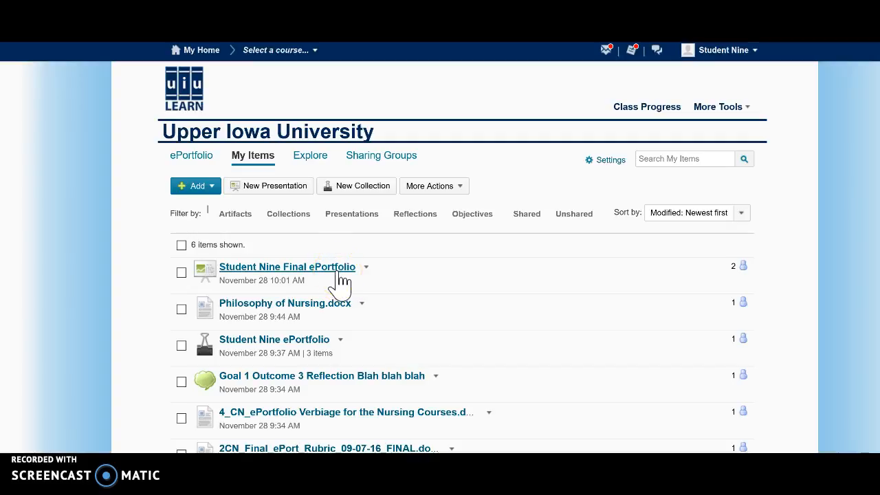
Step: Open the Final ePortfolio presentation's content and layout for editing, and preview the presentation
{"action": "left_click", "coordinate": [366, 267]}
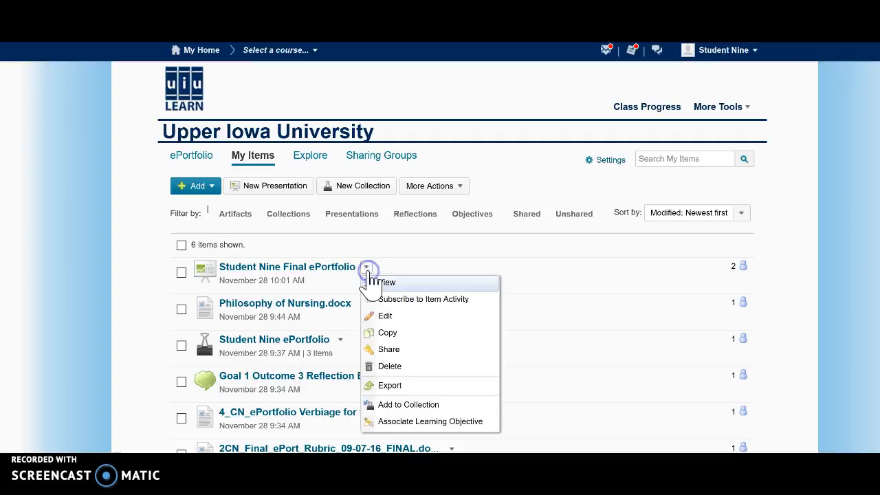
{"action": "left_click", "coordinate": [385, 318]}
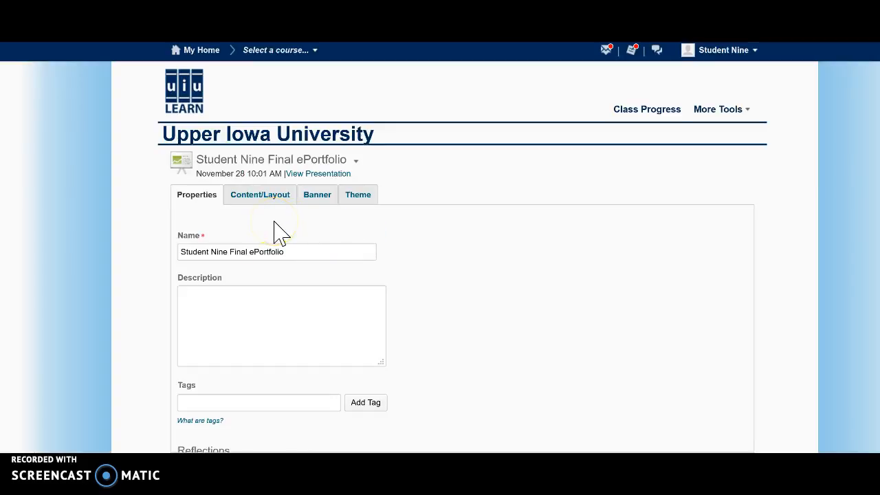
{"action": "left_click", "coordinate": [259, 201]}
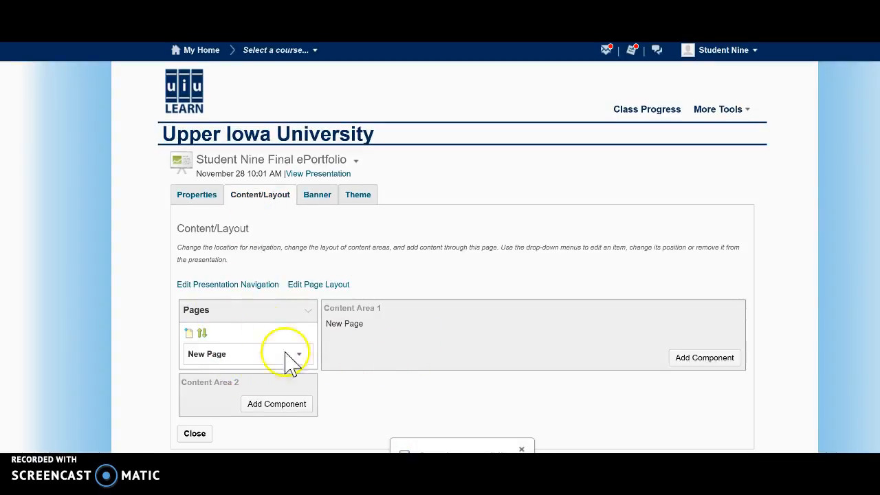
{"action": "left_click", "coordinate": [317, 176]}
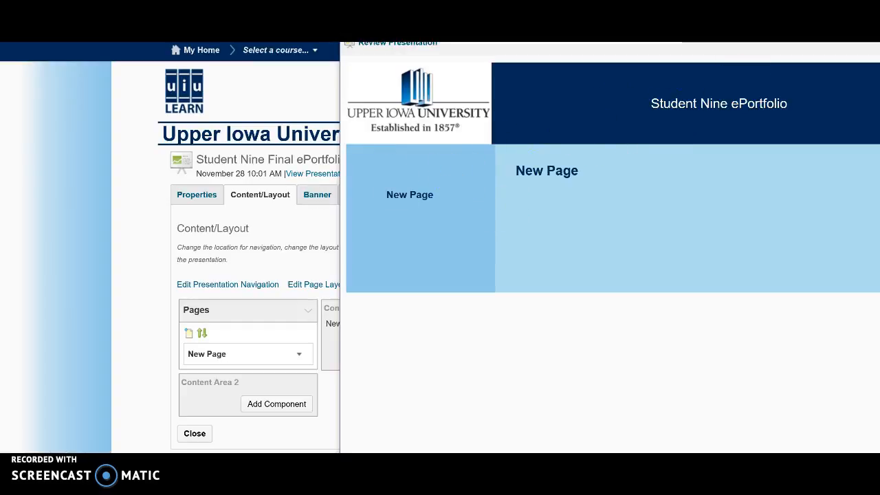
{"action": "key", "text": "alt+F4"}
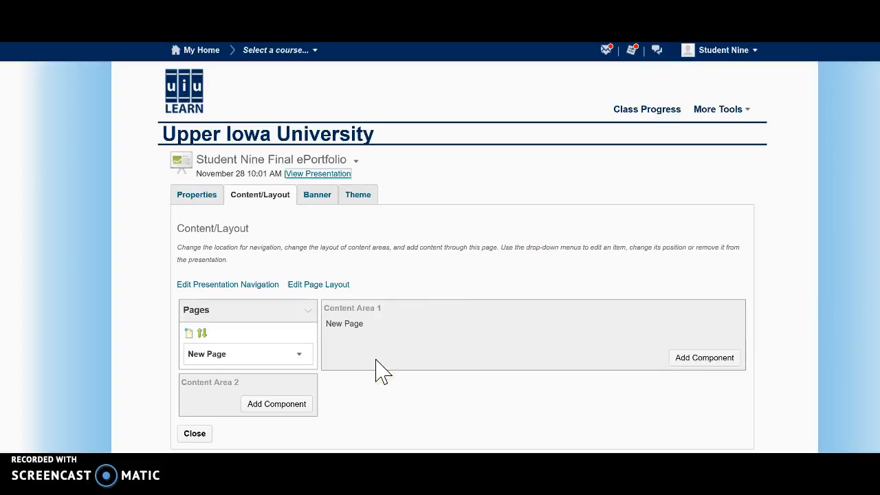
Step: Rename the presentation's New Page as Philosophy of Nursing and save the page properties
{"action": "left_click", "coordinate": [299, 356]}
{"action": "left_click", "coordinate": [300, 356]}
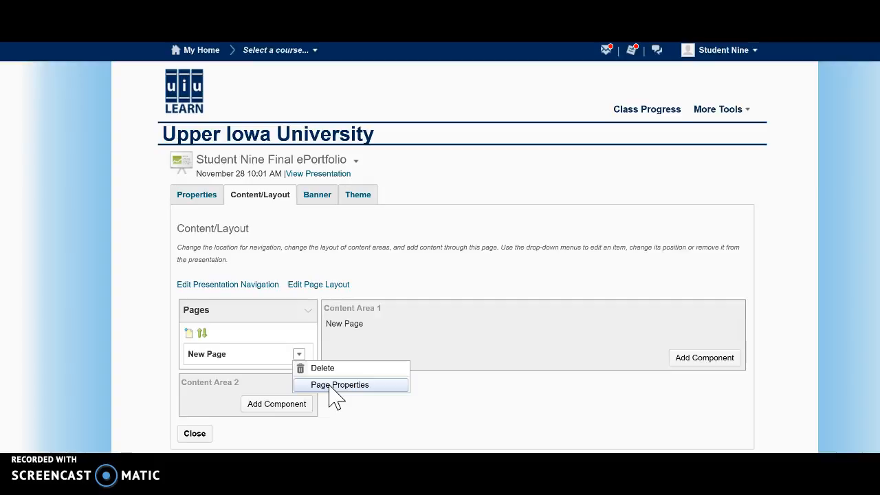
{"action": "left_click", "coordinate": [330, 387]}
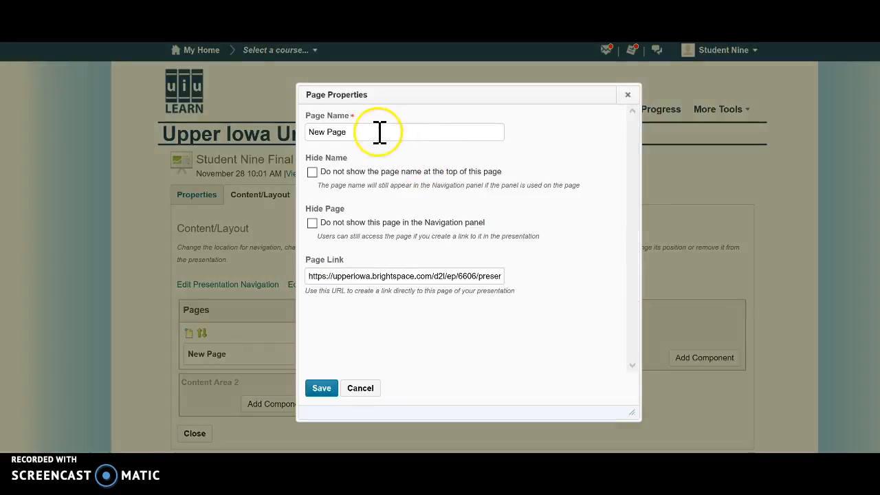
{"action": "left_click_drag", "start_coordinate": [349, 132], "coordinate": [293, 126]}
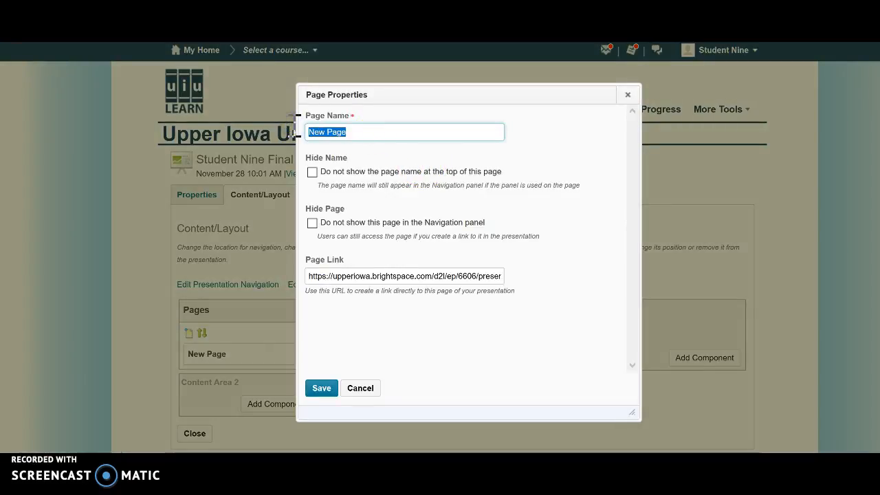
{"action": "type", "text": "Phi"}
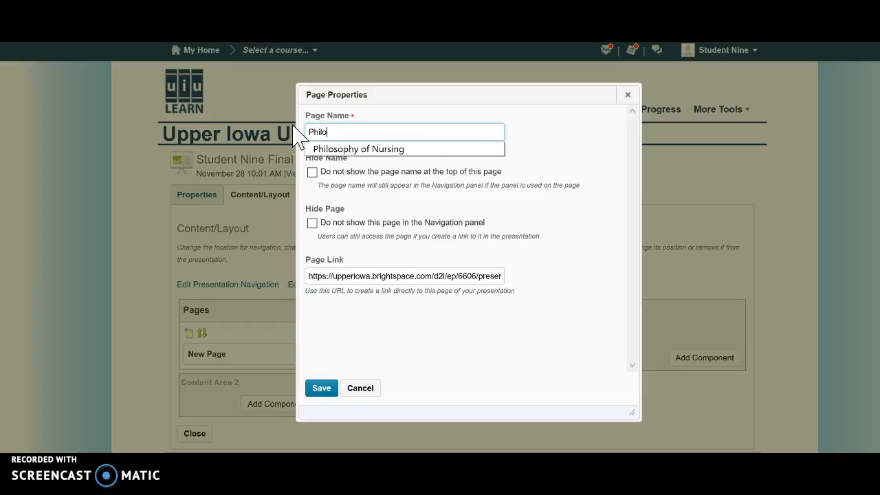
{"action": "type", "text": "lo"}
{"action": "left_click", "coordinate": [337, 148]}
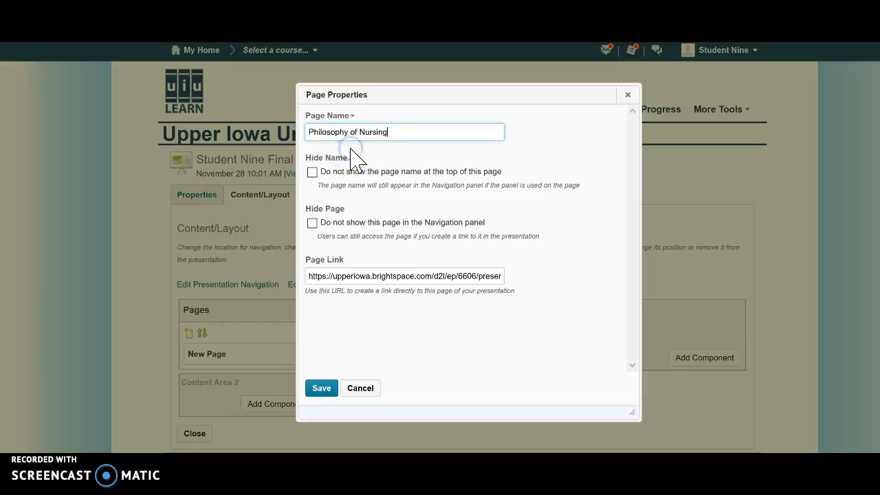
{"action": "left_click", "coordinate": [321, 389]}
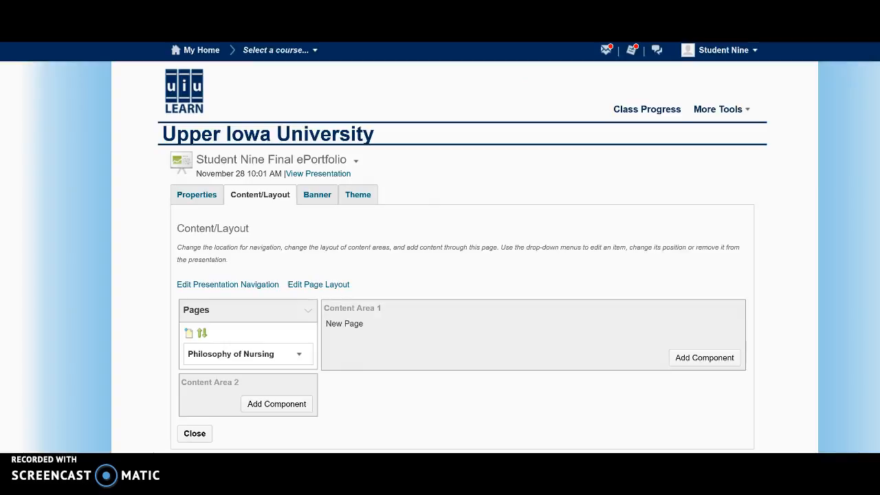
{"action": "left_click", "coordinate": [447, 250]}
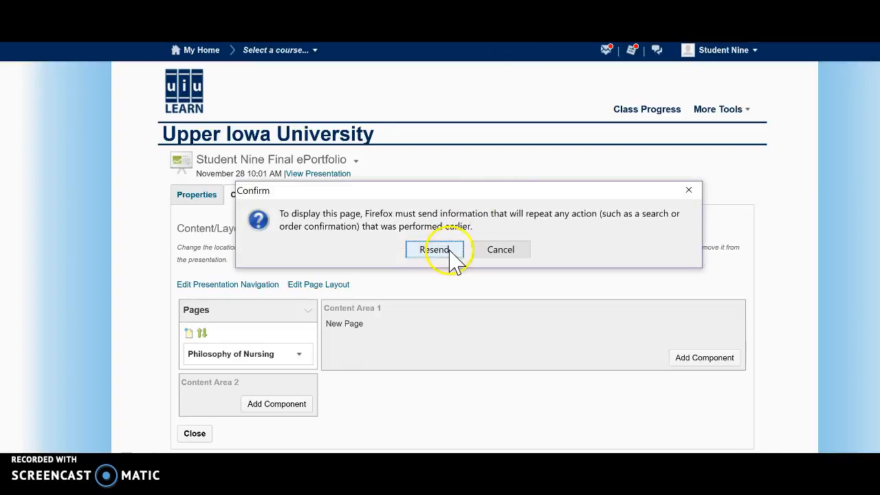
{"action": "left_click", "coordinate": [354, 327]}
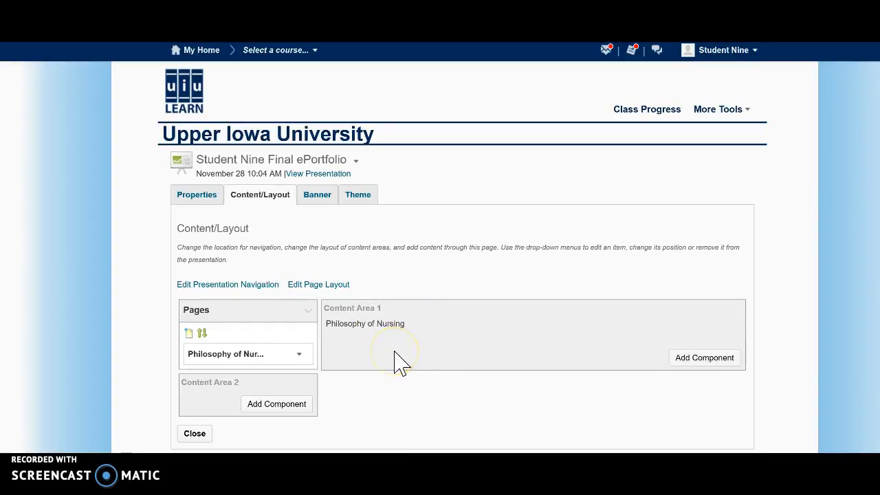
Step: Add Philosophy of Nursing.docx from the student's ePortfolio collection as a component in Content Area 1
{"action": "left_click", "coordinate": [686, 362]}
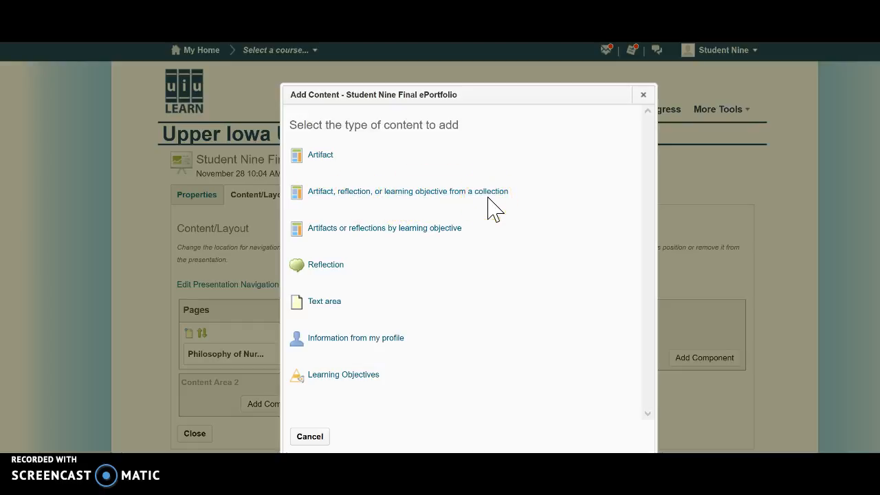
{"action": "left_click", "coordinate": [406, 192]}
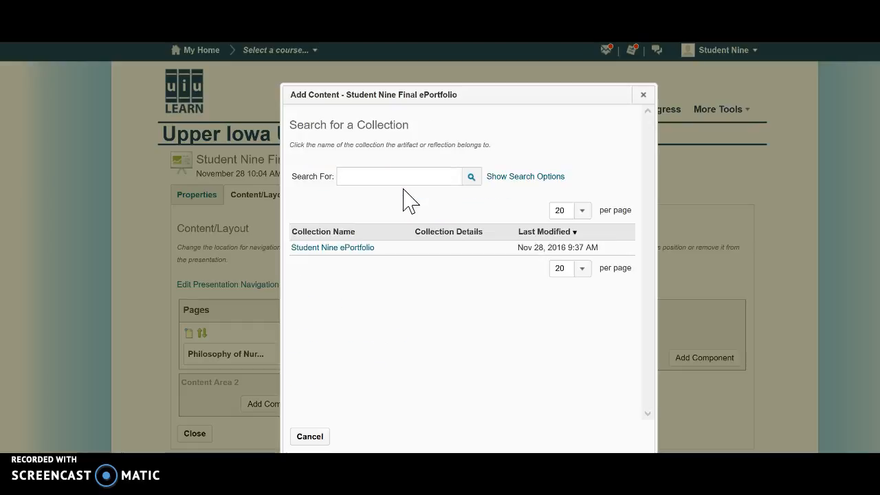
{"action": "left_click", "coordinate": [354, 247]}
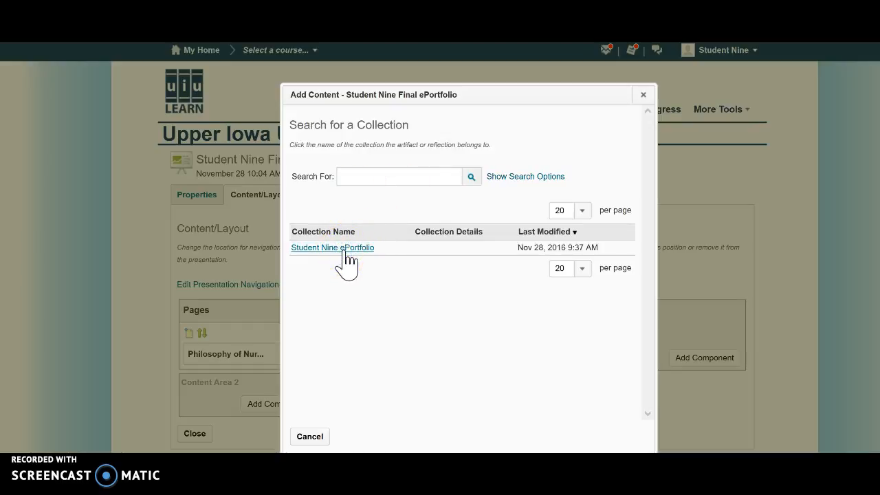
{"action": "left_click", "coordinate": [647, 414]}
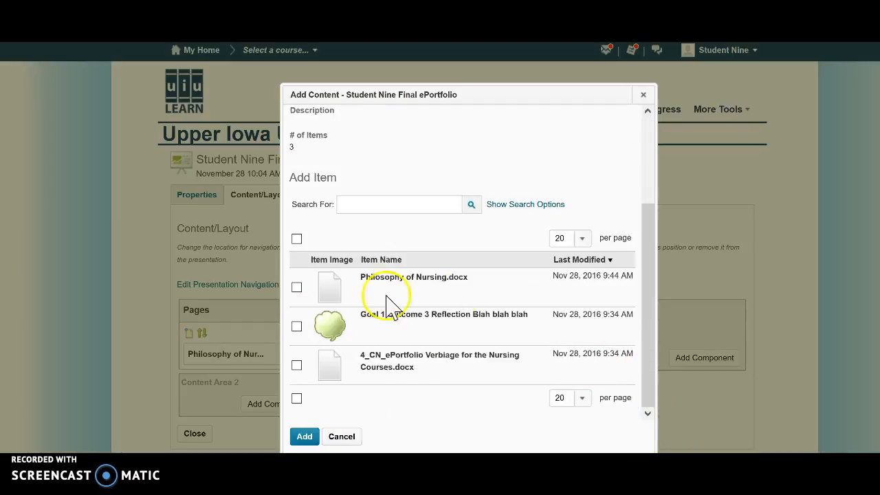
{"action": "left_click", "coordinate": [297, 289]}
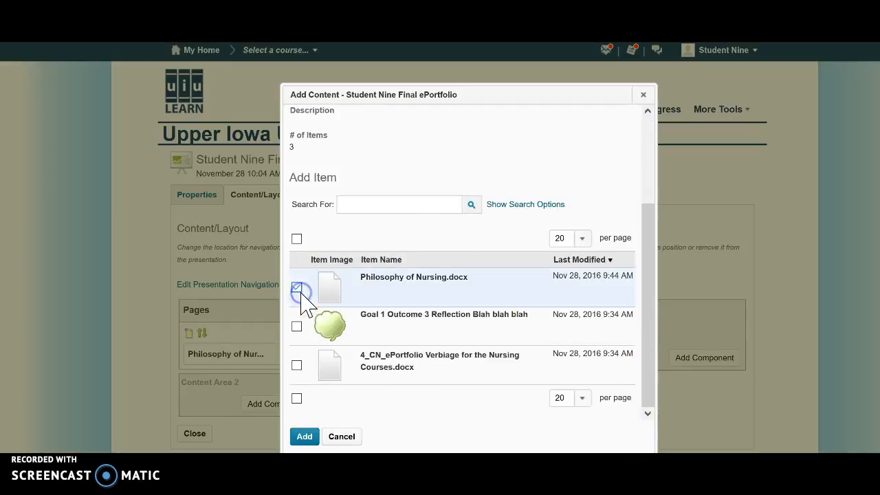
{"action": "left_click", "coordinate": [309, 439]}
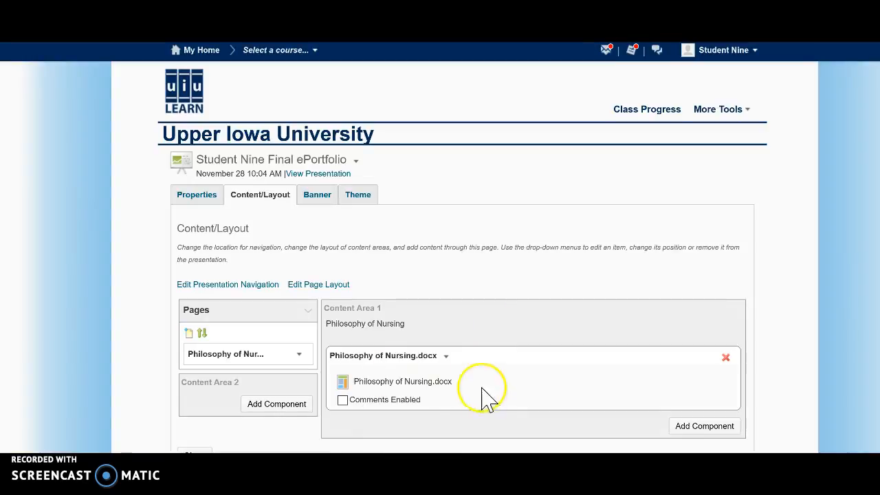
Step: Preview the presentation and check how the Philosophy of Nursing.docx link opens, without downloading the file
{"action": "left_click", "coordinate": [336, 177]}
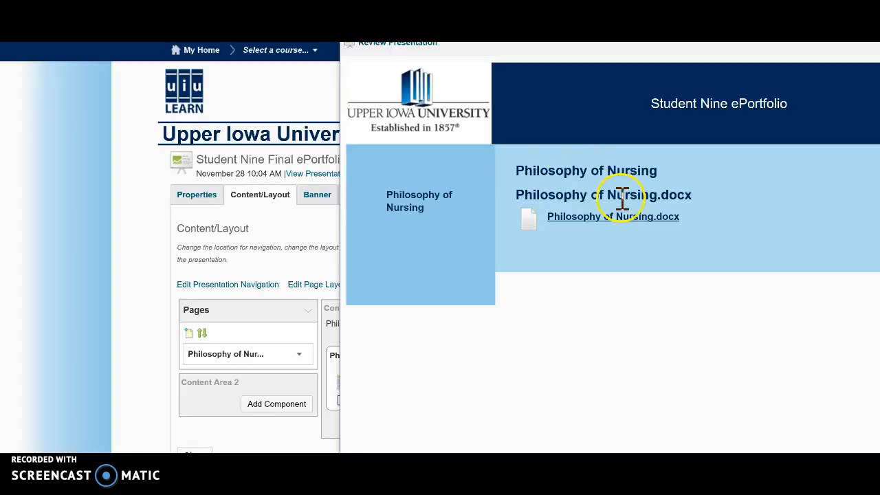
{"action": "left_click", "coordinate": [618, 222]}
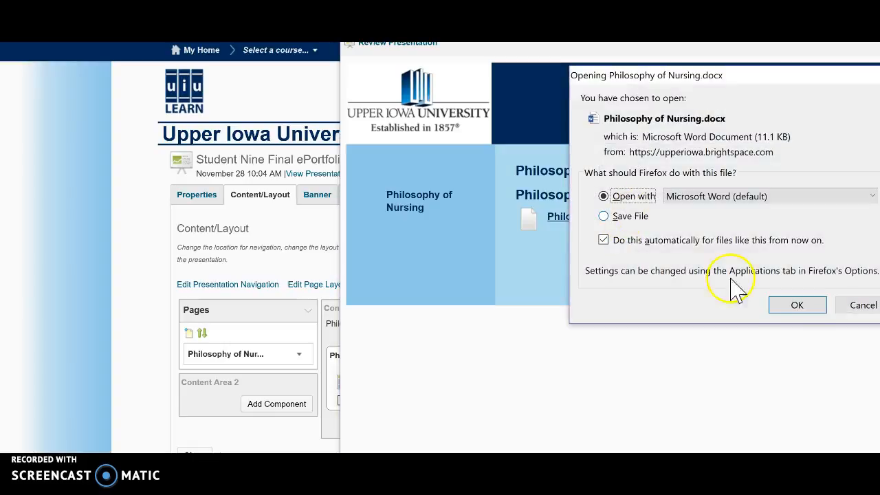
{"action": "left_click", "coordinate": [853, 307]}
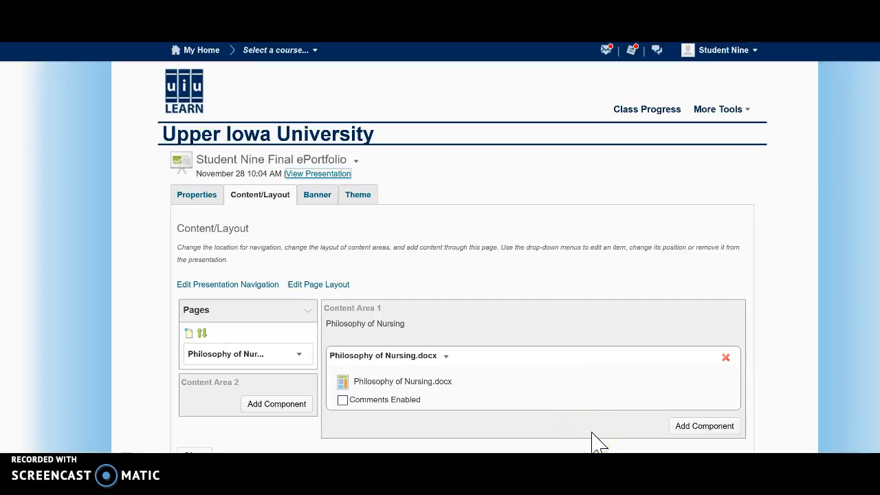
Step: Remove the Philosophy of Nursing.docx component from Content Area 1
{"action": "left_click", "coordinate": [725, 358]}
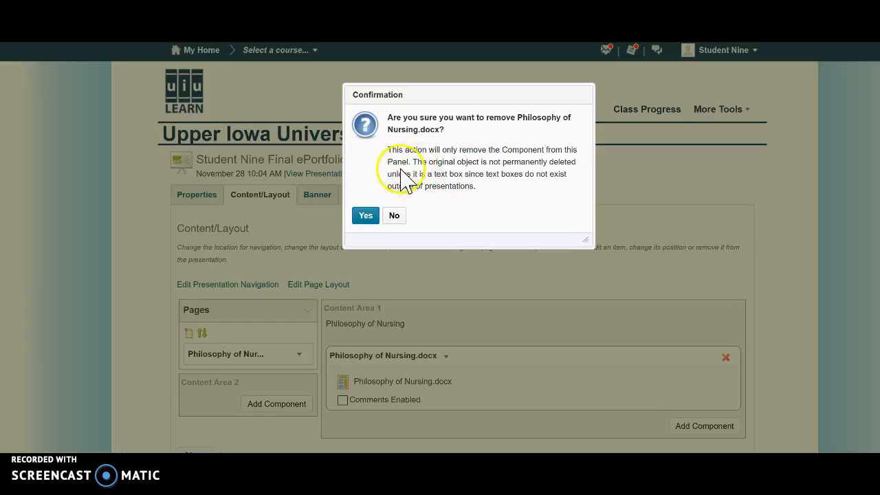
{"action": "left_click", "coordinate": [366, 217]}
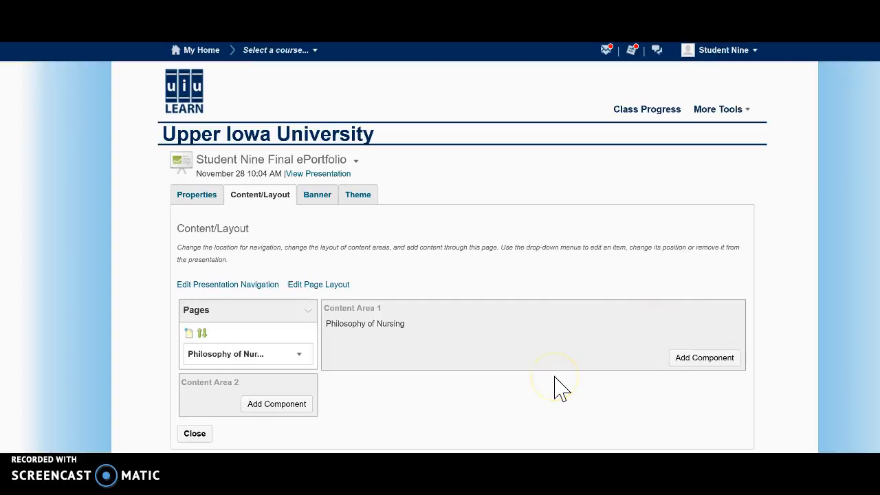
Step: Start a new text area component in Content Area 1 with the area name Philosophy of Nursing
{"action": "left_click", "coordinate": [695, 360]}
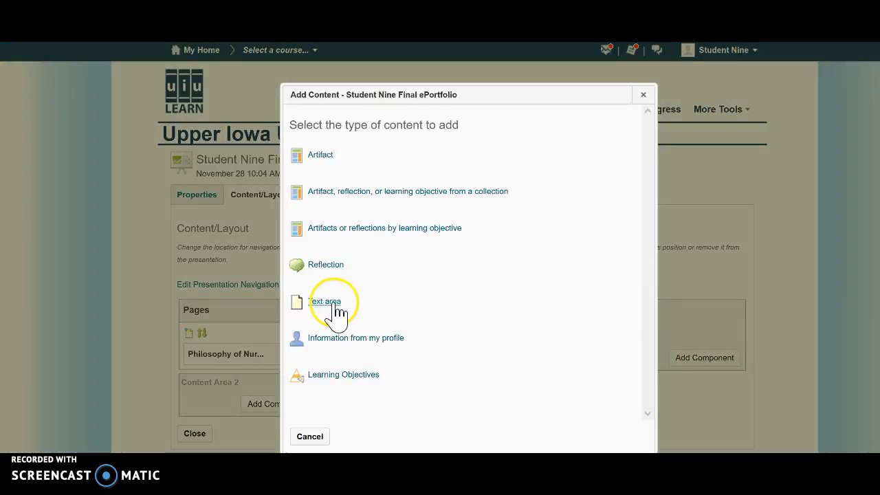
{"action": "left_click", "coordinate": [336, 306]}
{"action": "left_click", "coordinate": [328, 132]}
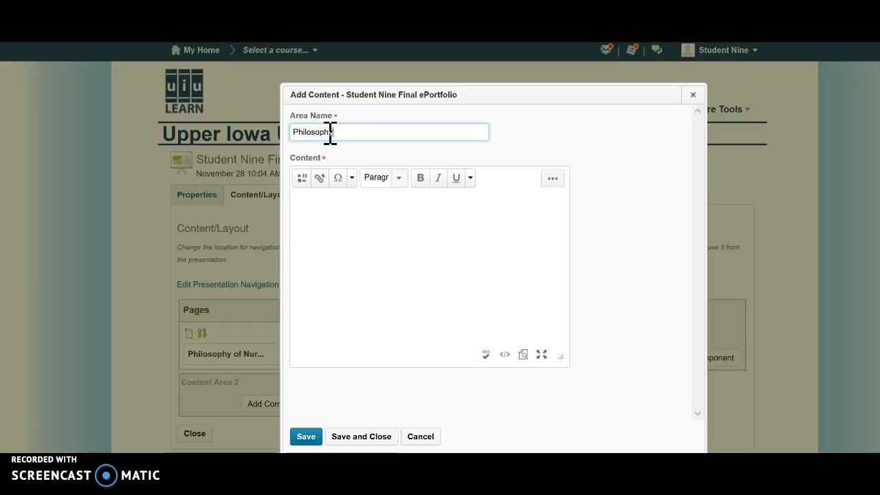
{"action": "type", "text": "of Nursing"}
Step: Write "My philosophy of nursing speaks to my desire as a Nurse Educator." as the text area's content
{"action": "left_click", "coordinate": [329, 218]}
{"action": "left_click", "coordinate": [329, 214]}
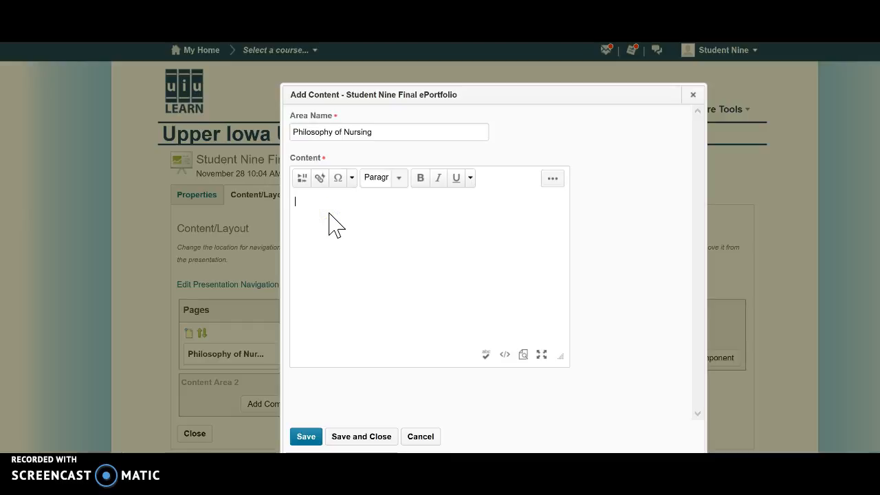
{"action": "type", "text": "My philosophy of nursing "}
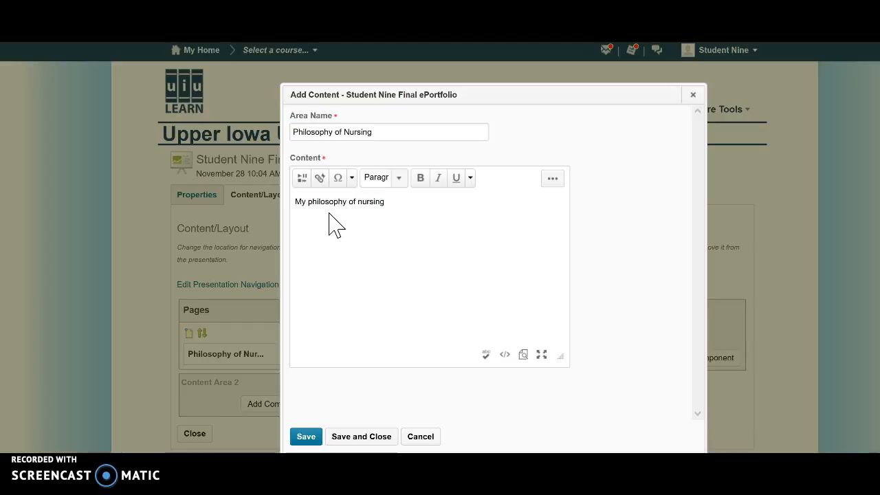
{"action": "type", "text": "speaks to my desire as a nurse"}
{"action": "key", "text": "BackSpace"}
{"action": "key", "text": "BackSpace"}
{"action": "key", "text": "BackSpace"}
{"action": "key", "text": "BackSpace"}
{"action": "key", "text": "BackSpace"}
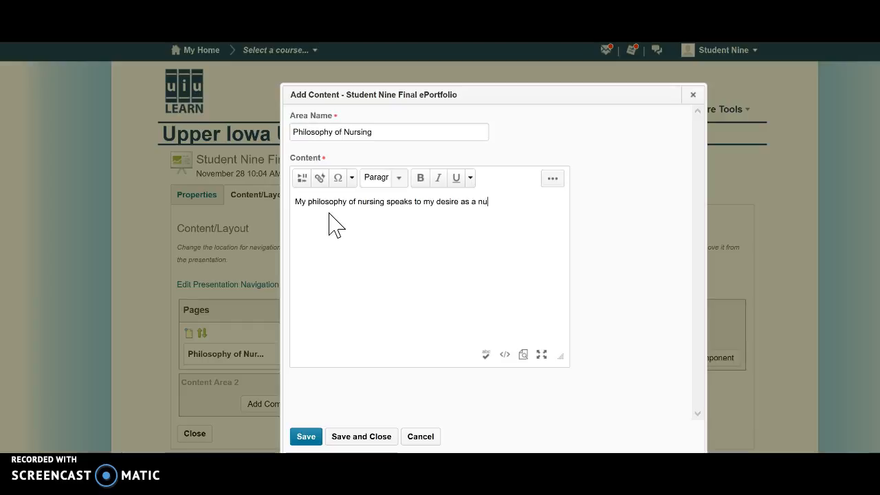
{"action": "type", "text": "Nurse Educator."}
{"action": "left_click", "coordinate": [316, 238]}
{"action": "left_click", "coordinate": [364, 439]}
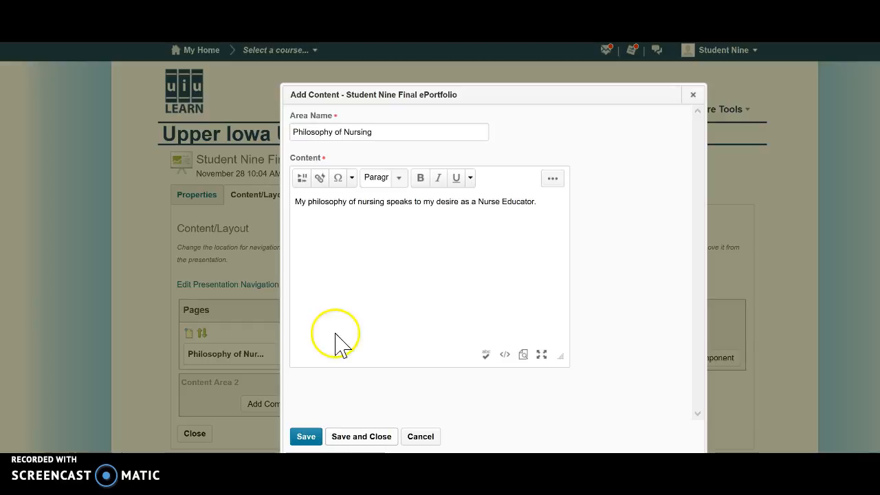
Step: Choose the Philosophy of Nursing.docx artifact from the ePortfolio items for insertion on a new line below the sentence
{"action": "key", "text": "Return"}
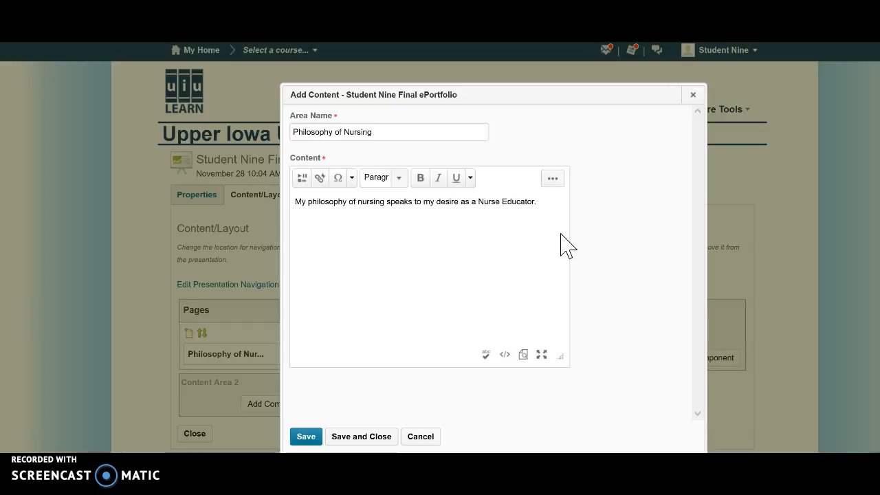
{"action": "left_click", "coordinate": [304, 183]}
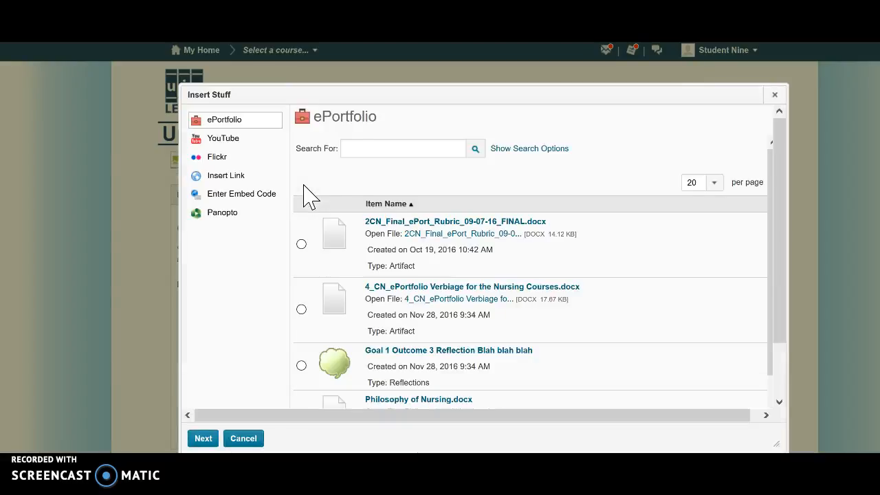
{"action": "left_click", "coordinate": [770, 219]}
{"action": "left_click_drag", "start_coordinate": [770, 219], "coordinate": [768, 270]}
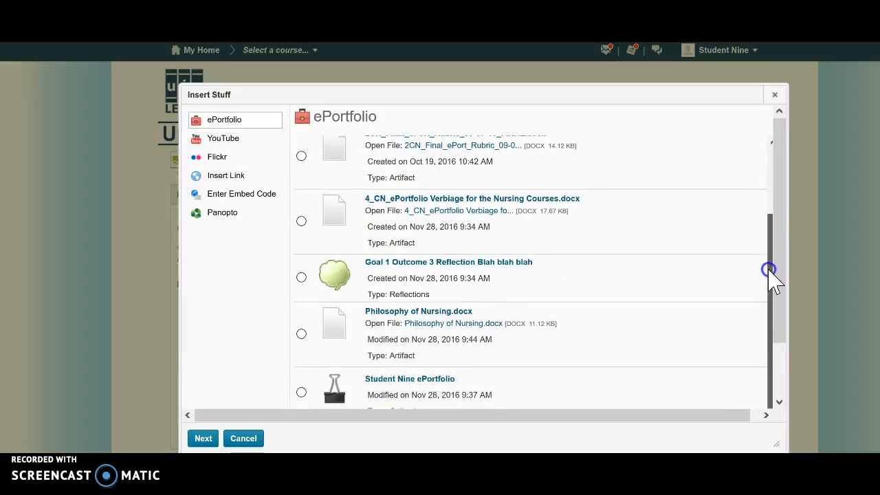
{"action": "left_click", "coordinate": [301, 333]}
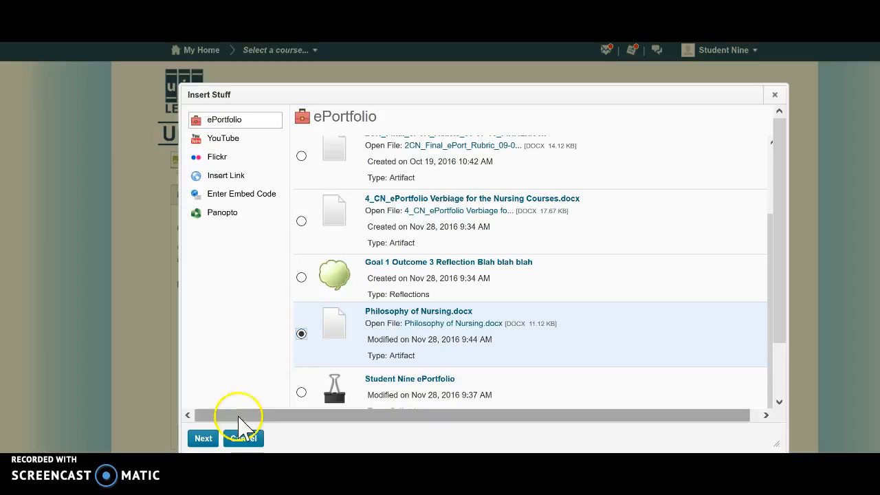
{"action": "left_click", "coordinate": [210, 440]}
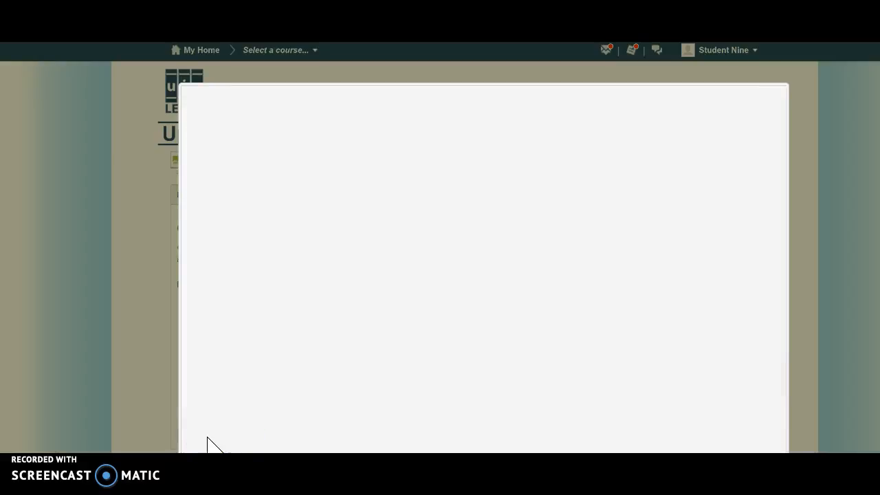
Step: Set the link text to "Philosophy of Nursing" and insert the document link into the text area's content
{"action": "left_click", "coordinate": [375, 177]}
{"action": "type", "text": "Ph"}
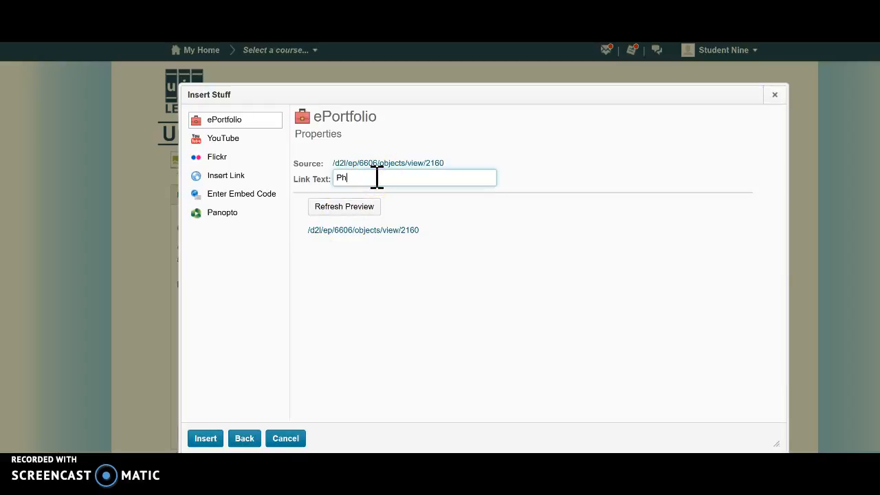
{"action": "type", "text": "ilosophy of Nursing"}
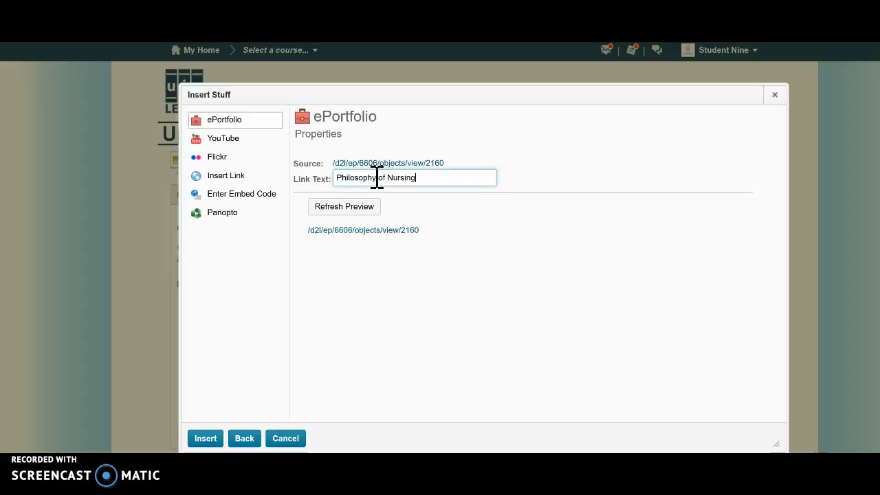
{"action": "left_click", "coordinate": [211, 439]}
{"action": "left_click", "coordinate": [210, 439]}
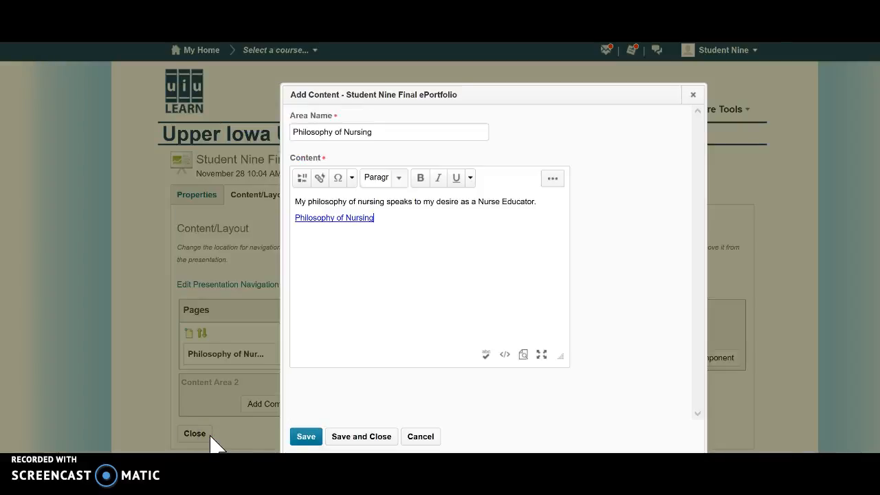
Step: Set the size of the sentence and the link to 3 (12pt), then save and close the text area
{"action": "left_click_drag", "start_coordinate": [381, 217], "coordinate": [295, 200]}
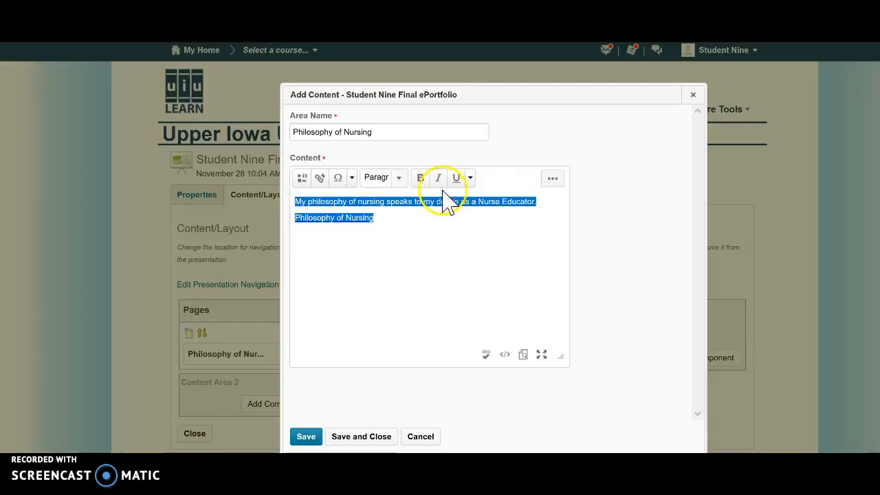
{"action": "left_click", "coordinate": [552, 179]}
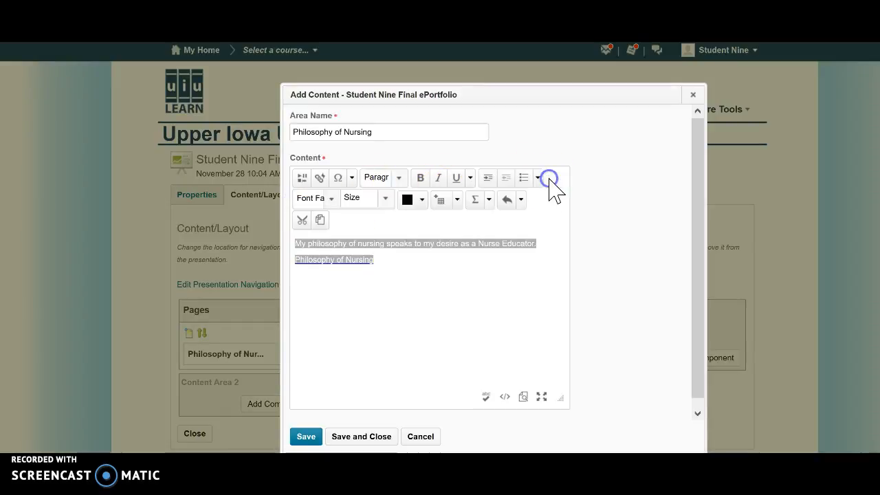
{"action": "left_click", "coordinate": [331, 199]}
{"action": "left_click", "coordinate": [328, 234]}
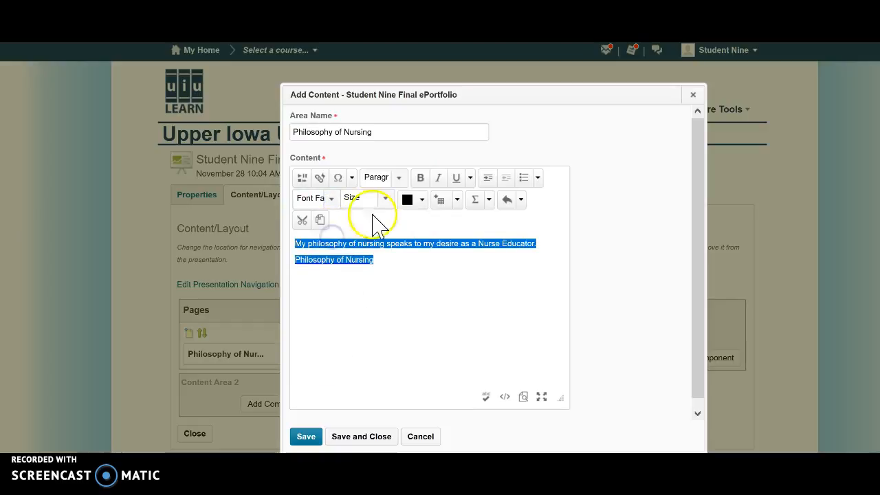
{"action": "left_click", "coordinate": [385, 199]}
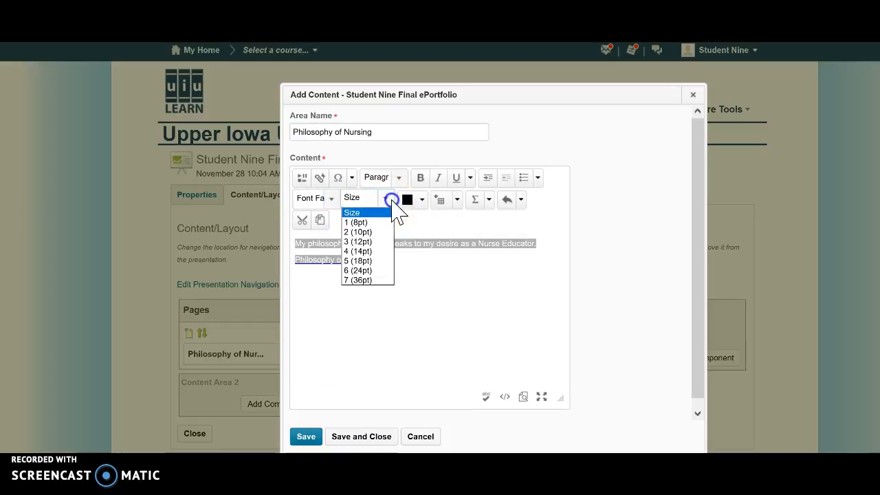
{"action": "left_click", "coordinate": [362, 242]}
{"action": "left_click", "coordinate": [366, 326]}
{"action": "left_click", "coordinate": [356, 438]}
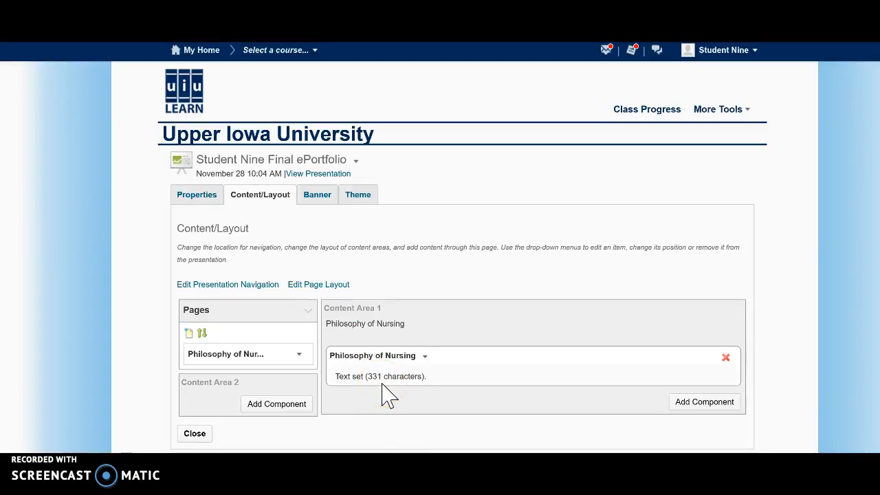
Step: Preview the presentation and check how the Philosophy of Nursing link in the text area opens
{"action": "left_click", "coordinate": [327, 175]}
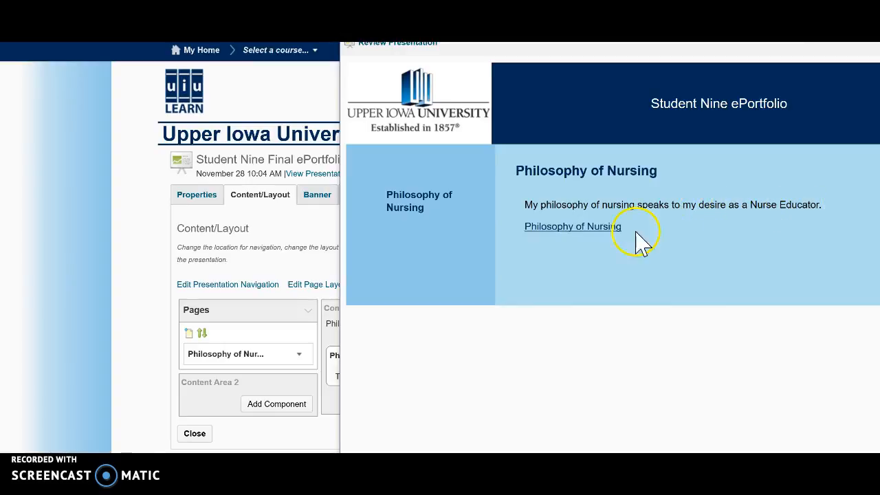
{"action": "left_click", "coordinate": [589, 230]}
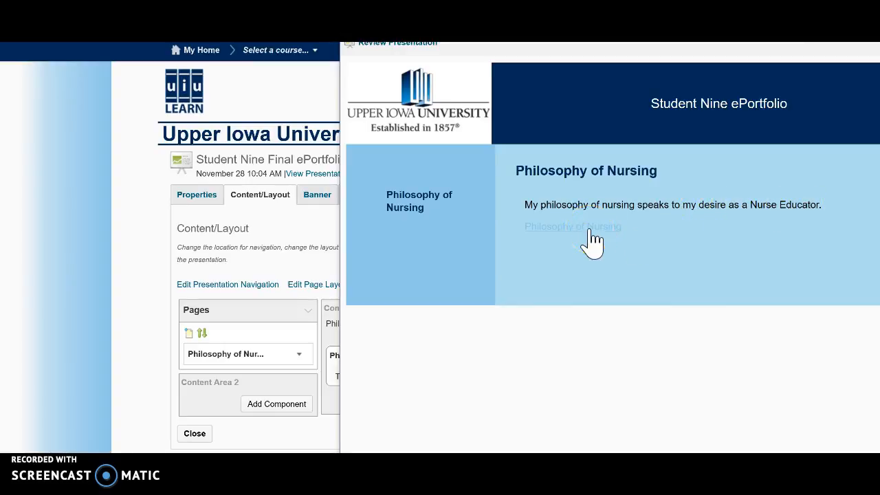
{"action": "left_click", "coordinate": [579, 261]}
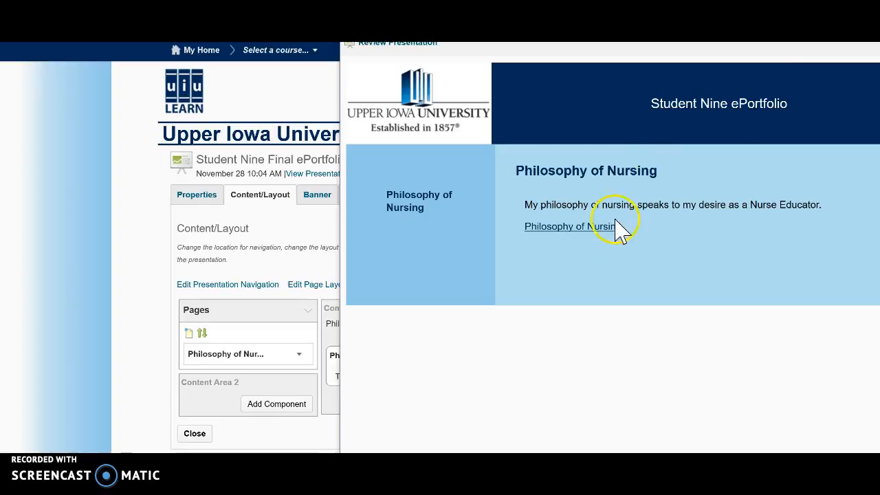
{"action": "key", "text": "ctrl+w"}
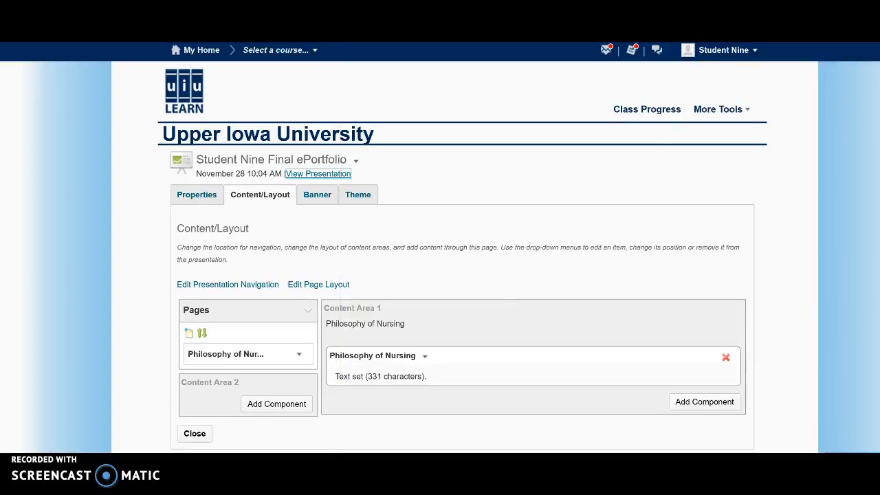
Step: Open the Philosophy of Nursing text area for editing to view its options, and leave it without changes
{"action": "left_click", "coordinate": [425, 356]}
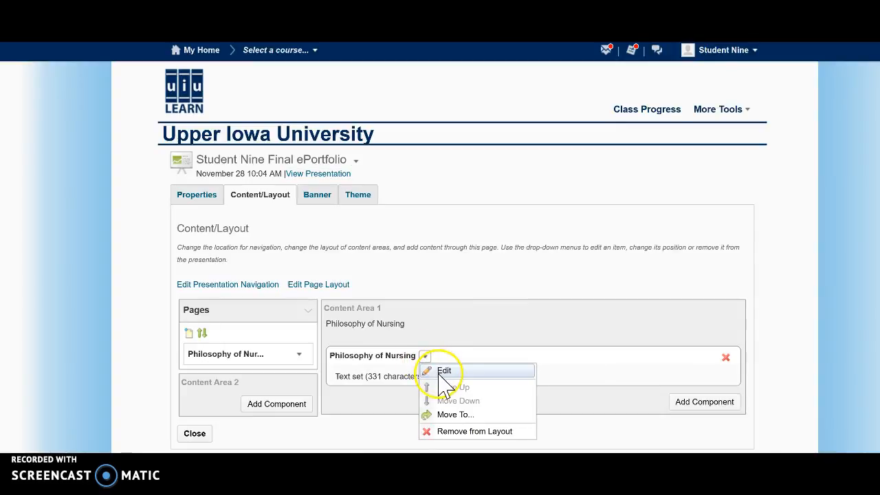
{"action": "left_click", "coordinate": [444, 372]}
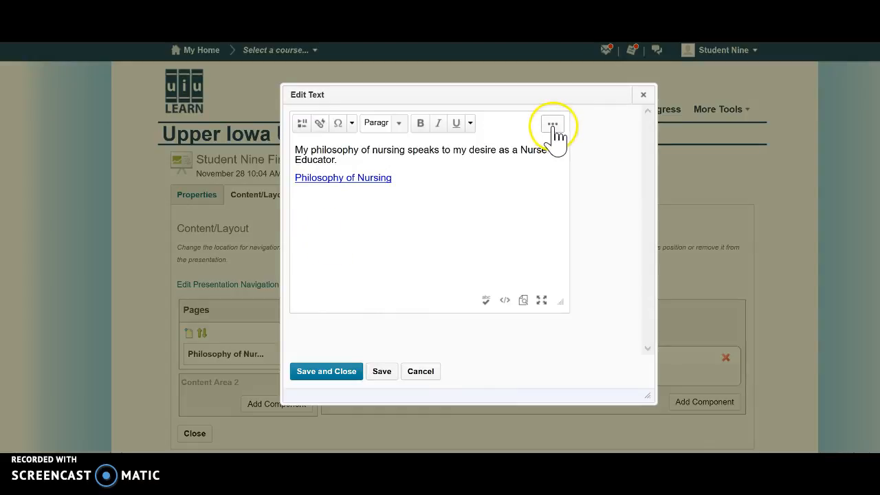
{"action": "left_click", "coordinate": [416, 375]}
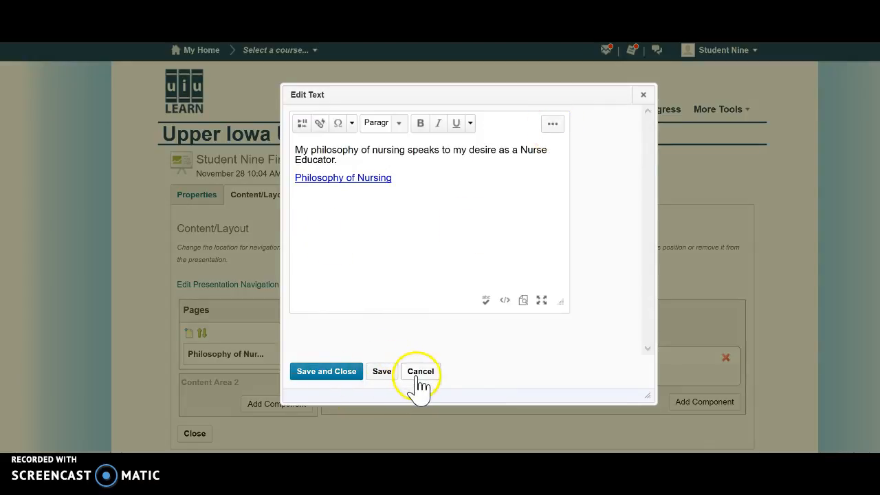
{"action": "left_click", "coordinate": [550, 391]}
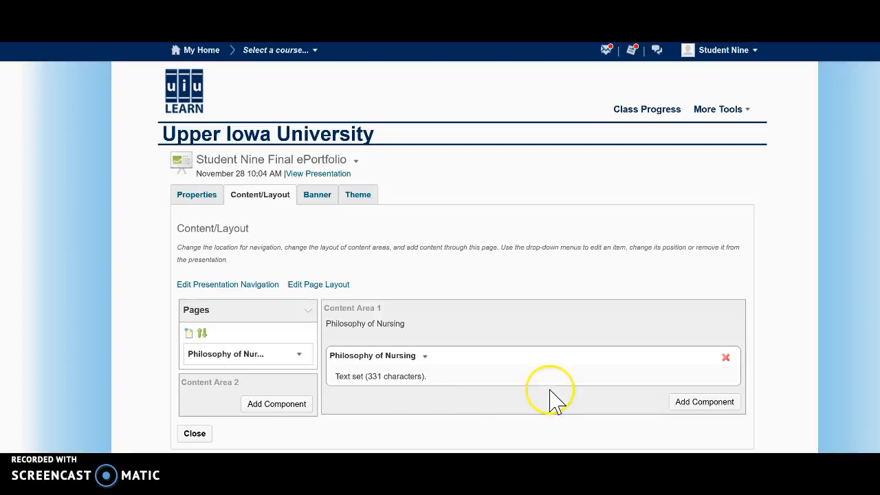
Step: Add a new page named "Program Goals and Outcomes" to the presentation
{"action": "left_click", "coordinate": [190, 328]}
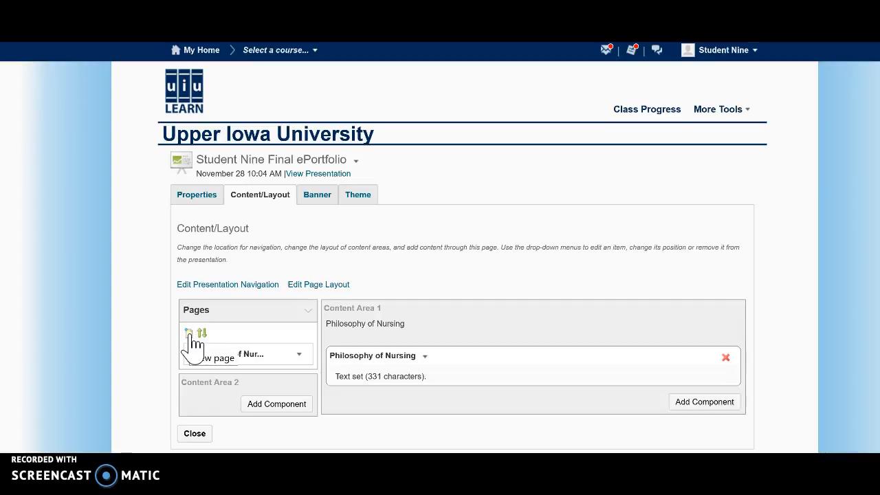
{"action": "left_click", "coordinate": [192, 335]}
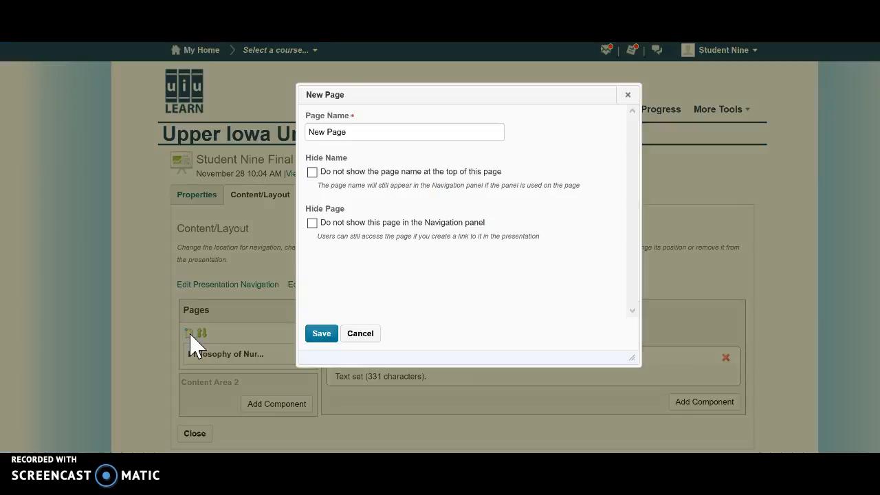
{"action": "left_click_drag", "start_coordinate": [354, 131], "coordinate": [300, 129]}
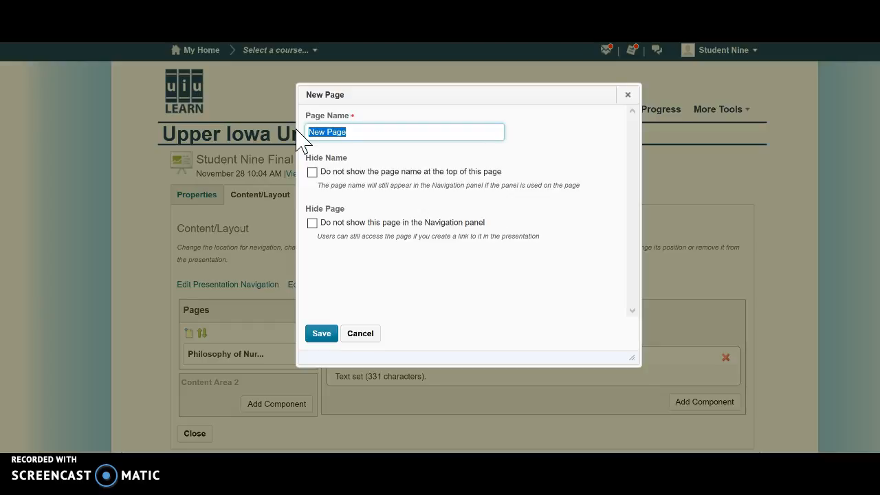
{"action": "type", "text": "Program Goals and Outcomes"}
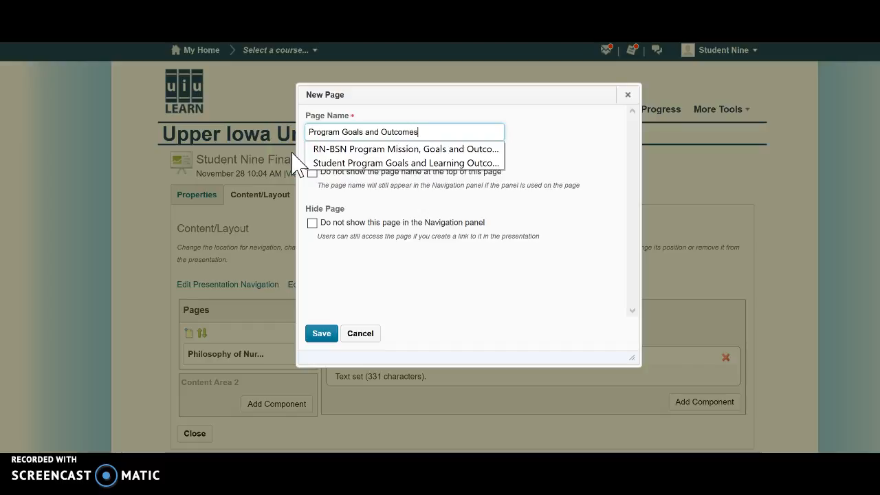
{"action": "left_click", "coordinate": [321, 334]}
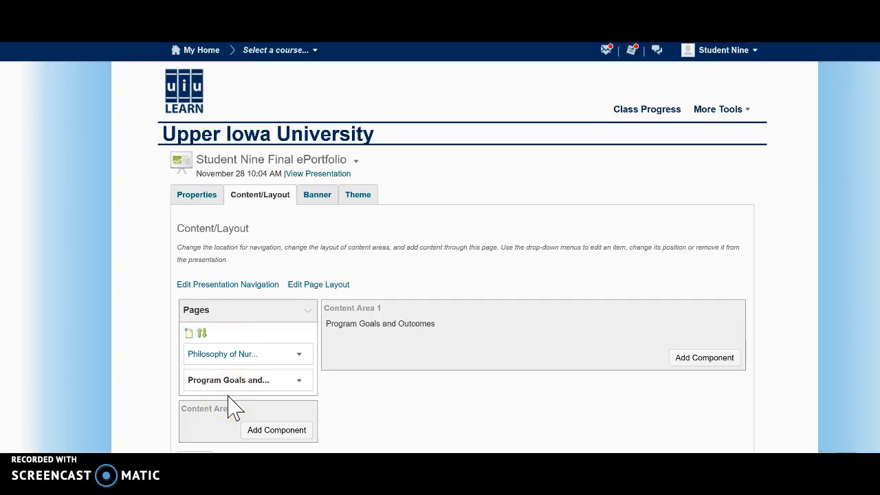
Step: Reorder the pages by giving Philosophy of Nursing sort order 2, and save the new order
{"action": "left_click_drag", "start_coordinate": [234, 409], "coordinate": [227, 333]}
{"action": "left_click", "coordinate": [380, 409]}
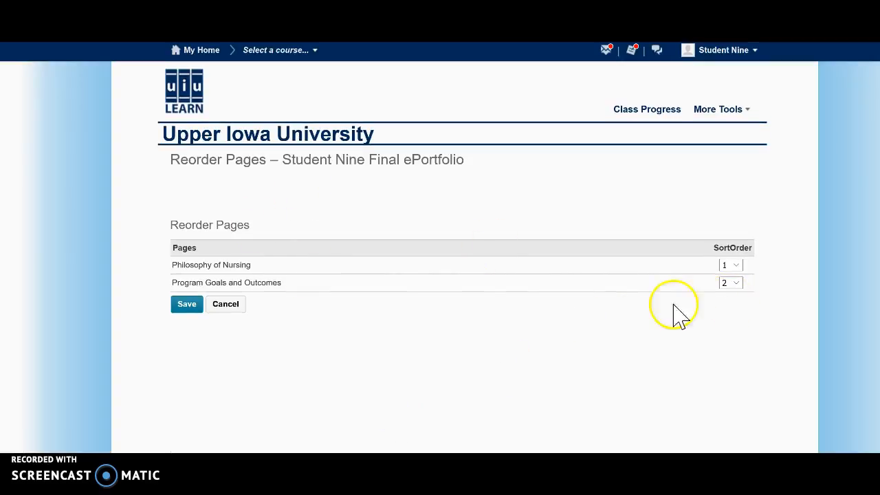
{"action": "left_click", "coordinate": [735, 266]}
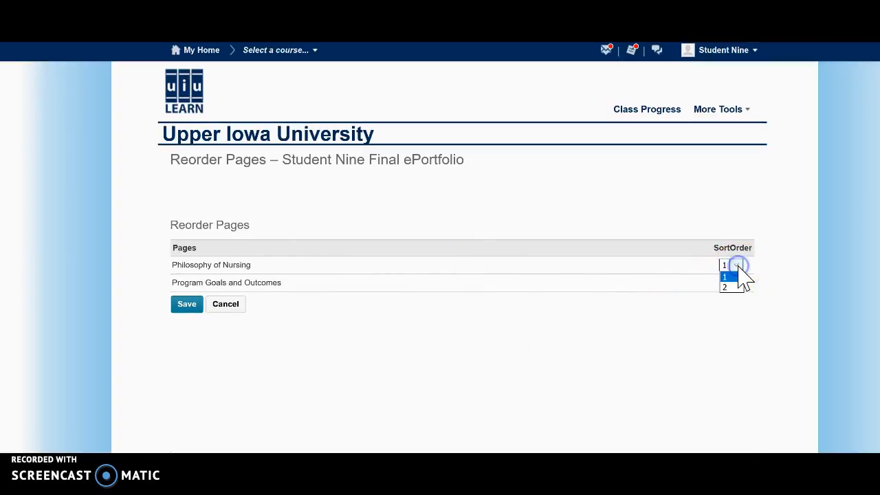
{"action": "left_click", "coordinate": [732, 289]}
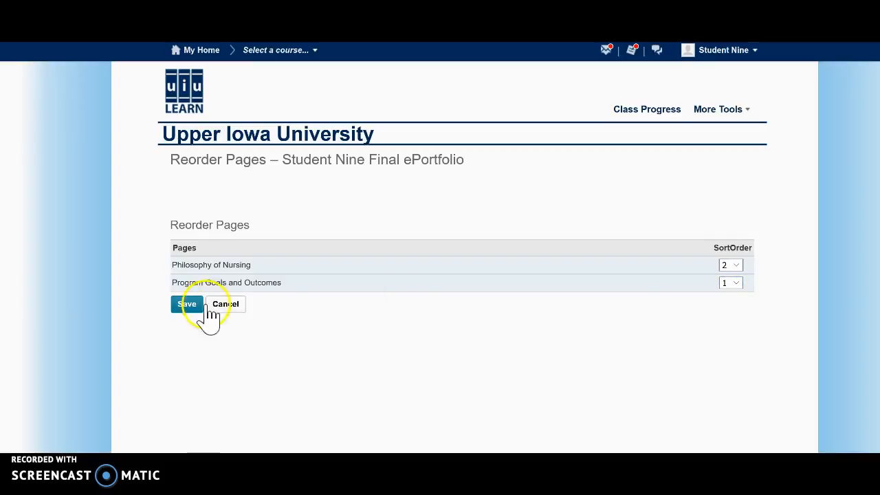
{"action": "left_click", "coordinate": [184, 306]}
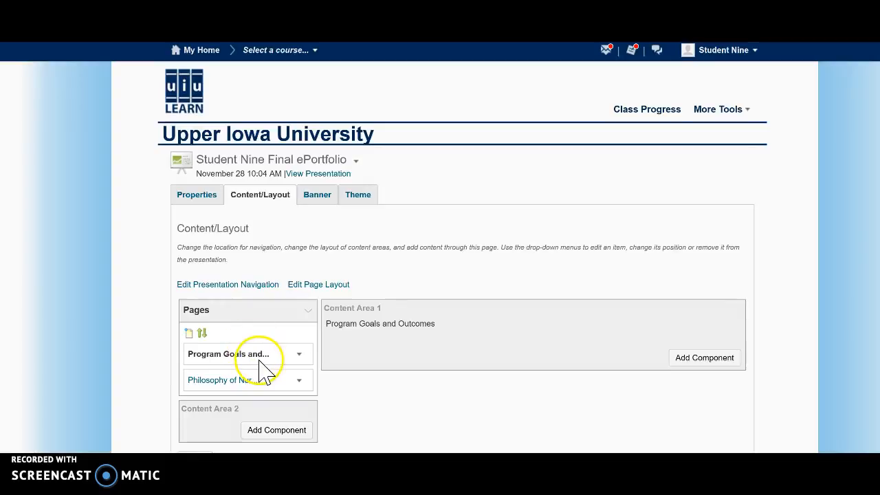
Step: Preview the presentation and check the Philosophy of Nursing and Program Goals and Outcomes pages through its navigation
{"action": "left_click", "coordinate": [320, 176]}
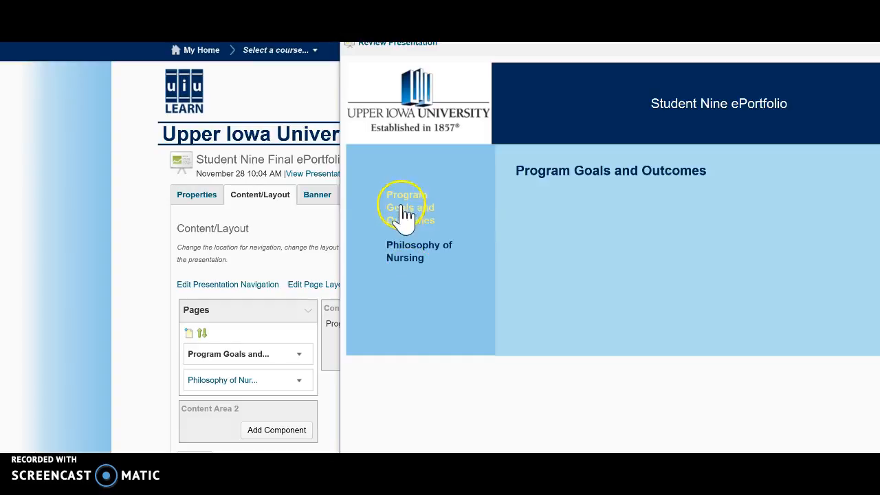
{"action": "left_click", "coordinate": [415, 257]}
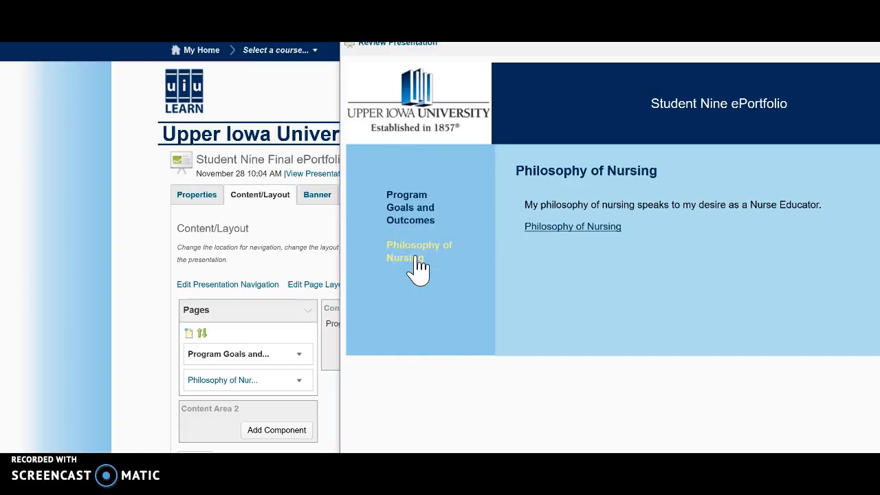
{"action": "left_click", "coordinate": [411, 217]}
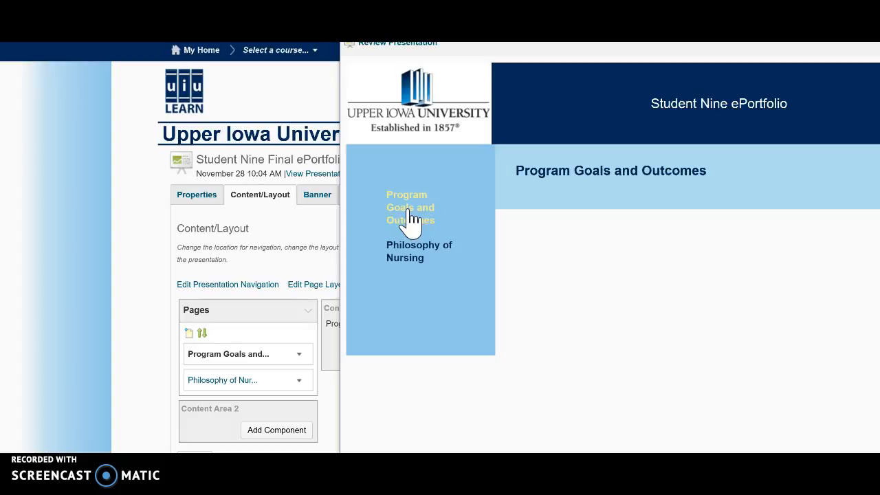
{"action": "left_click", "coordinate": [845, 88]}
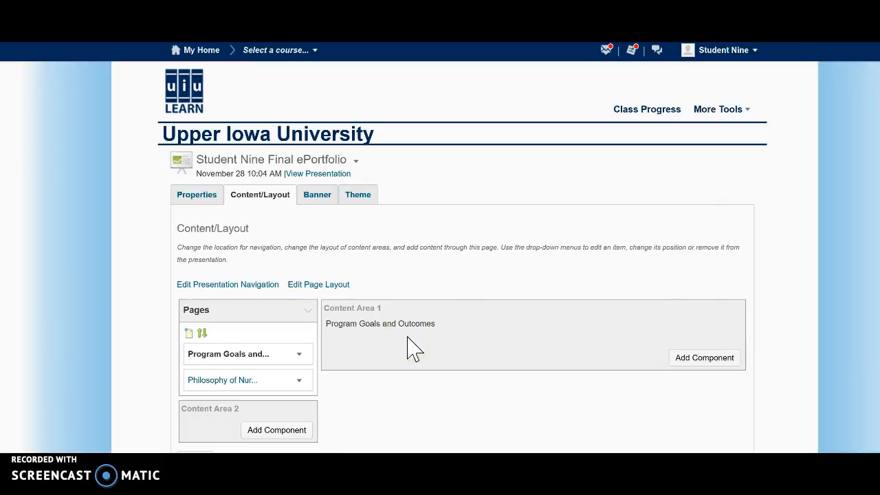
Step: Add a text area named "Goal 1 Outcome 4" to Content Area 1, containing "The attached artifact and reflection discuss Goal 1 Outcome 4."
{"action": "left_click", "coordinate": [688, 361]}
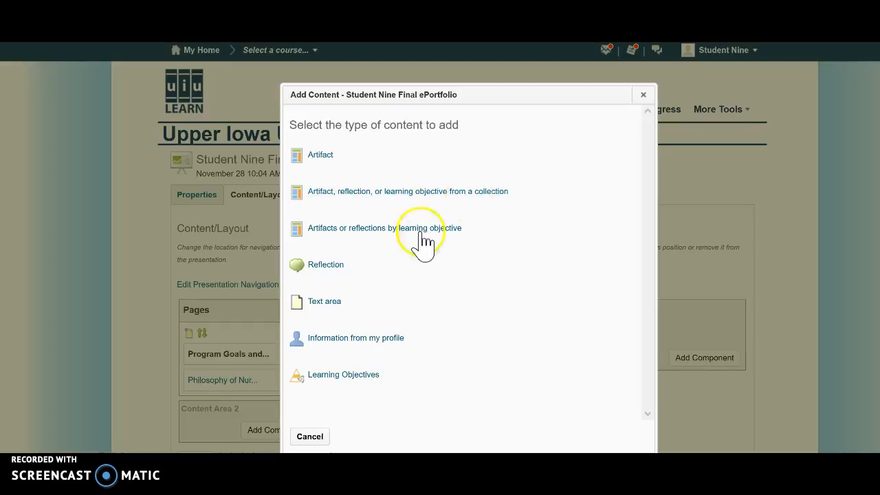
{"action": "left_click", "coordinate": [329, 311]}
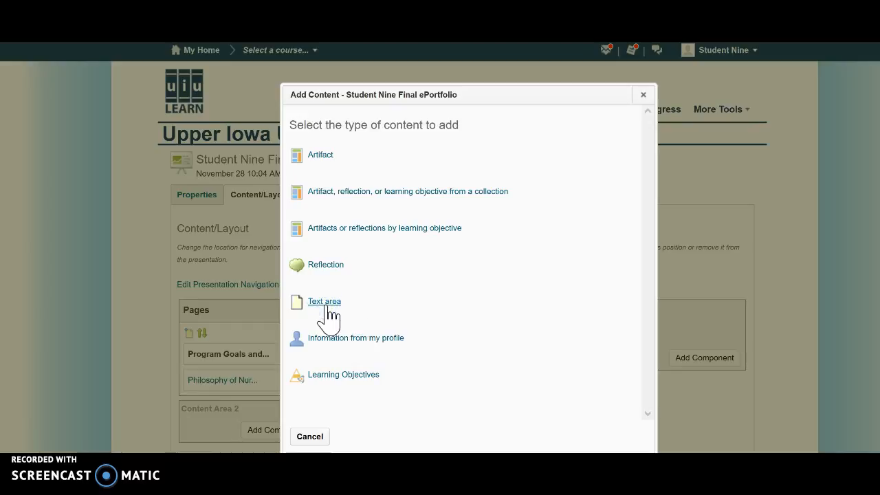
{"action": "left_click", "coordinate": [351, 132]}
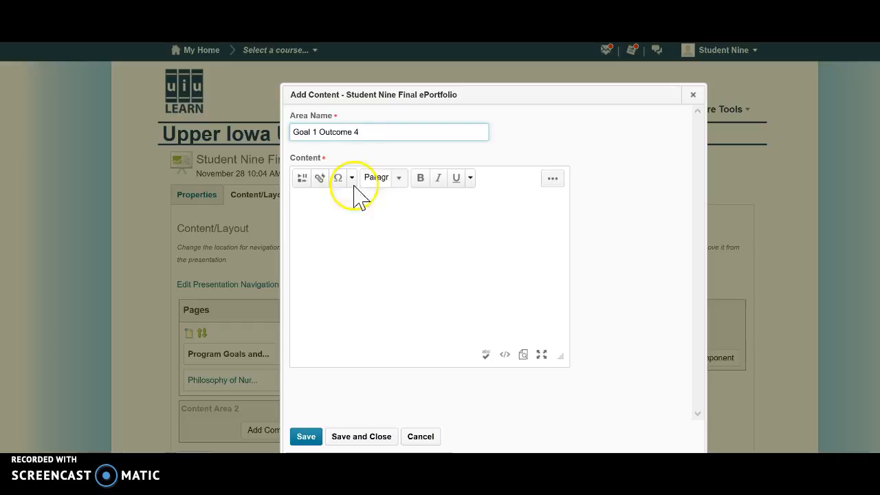
{"action": "left_click", "coordinate": [345, 226]}
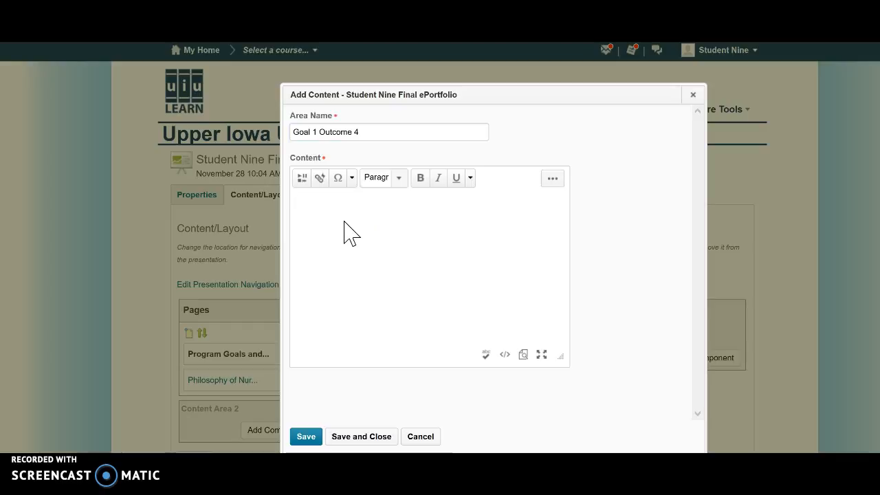
{"action": "left_click", "coordinate": [334, 216]}
{"action": "type", "text": "THis"}
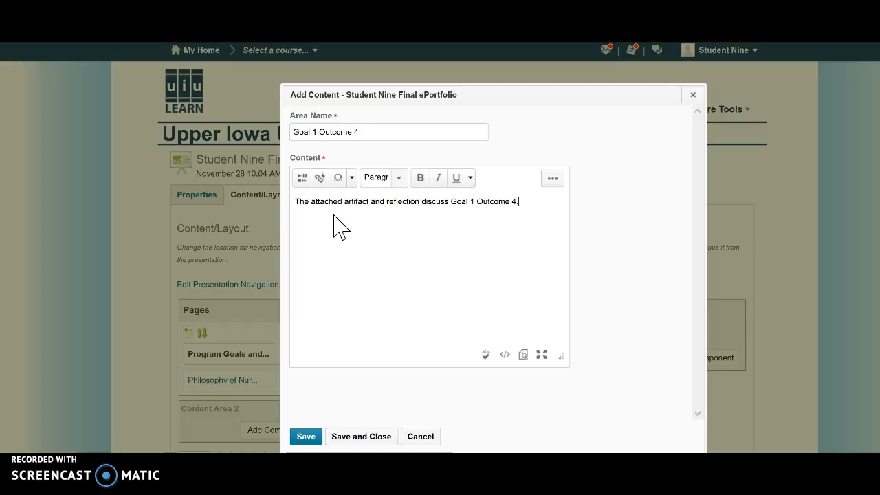
{"action": "left_click", "coordinate": [349, 438]}
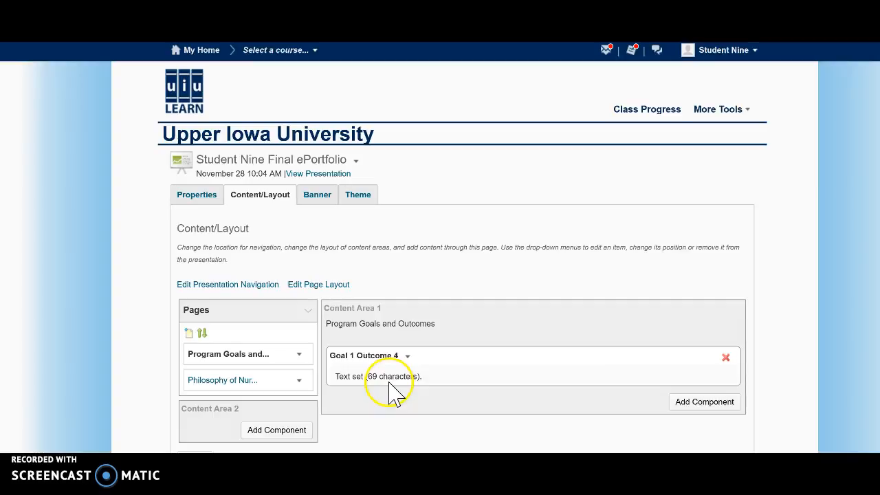
Step: Edit the Goal 1 Outcome 4 text and insert a "Reflection" link to the Goal 1 Outcome 3 Reflection item on a new line
{"action": "left_click", "coordinate": [407, 355]}
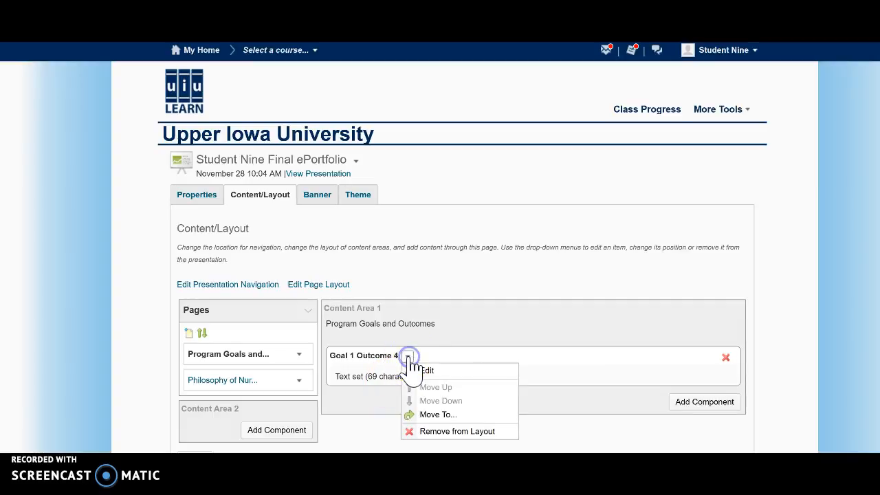
{"action": "left_click", "coordinate": [425, 372]}
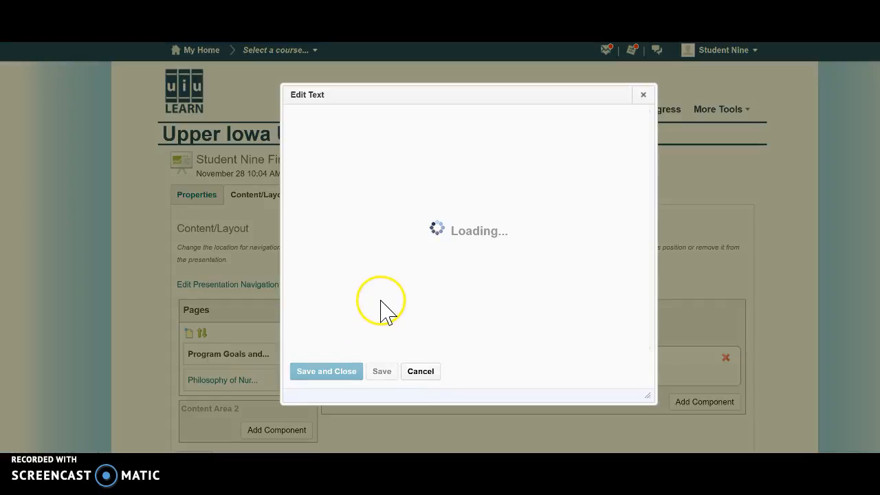
{"action": "left_click", "coordinate": [529, 150]}
{"action": "key", "text": "Return"}
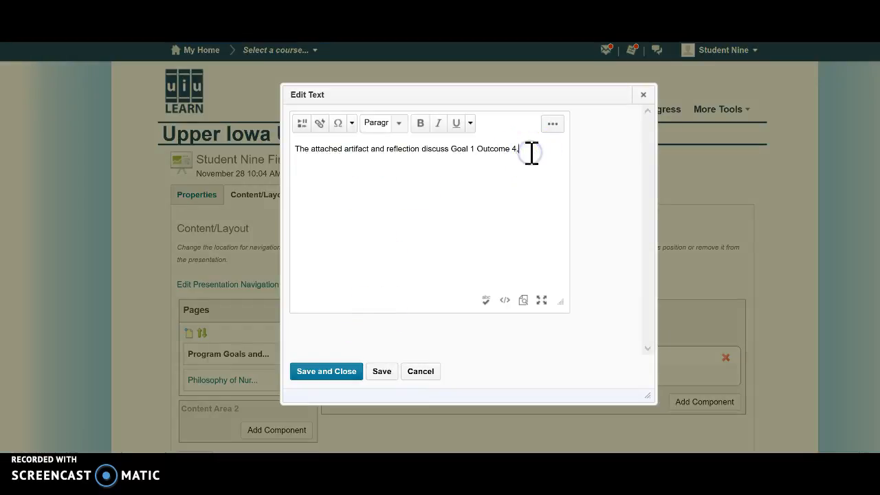
{"action": "left_click", "coordinate": [302, 134]}
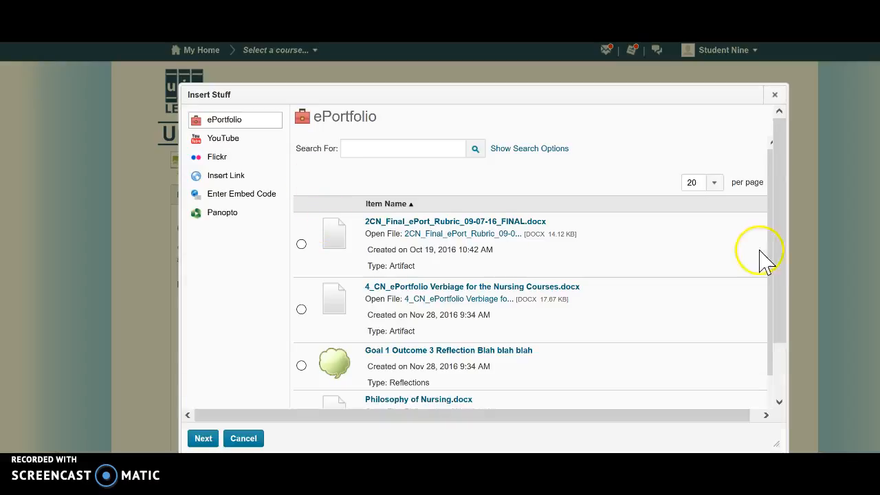
{"action": "left_click", "coordinate": [301, 366]}
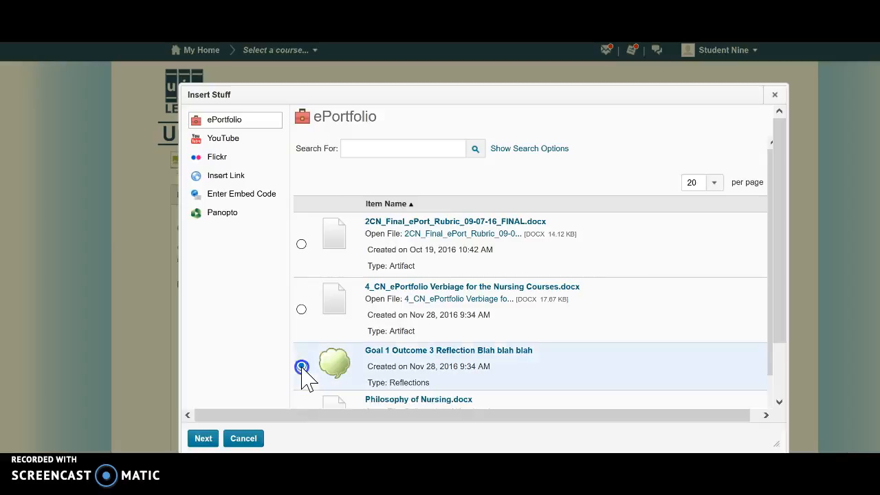
{"action": "left_click", "coordinate": [301, 310]}
{"action": "left_click", "coordinate": [301, 367]}
{"action": "left_click", "coordinate": [301, 366]}
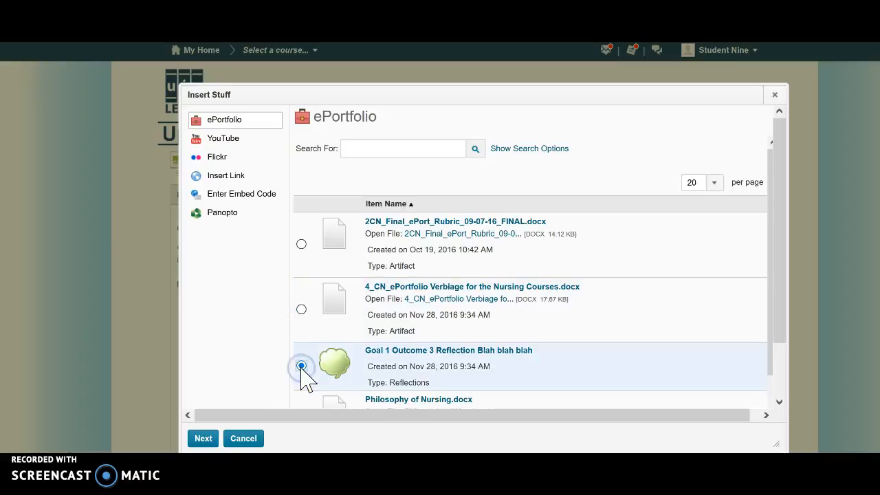
{"action": "left_click", "coordinate": [206, 438]}
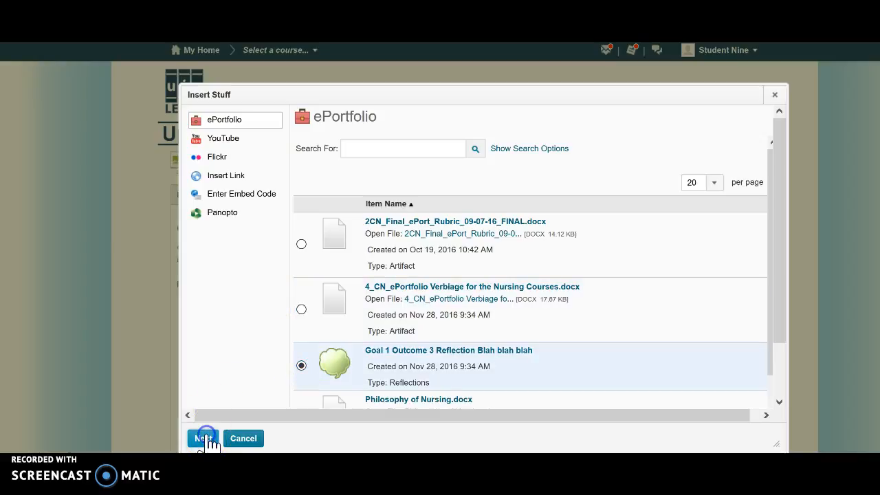
{"action": "left_click", "coordinate": [362, 179]}
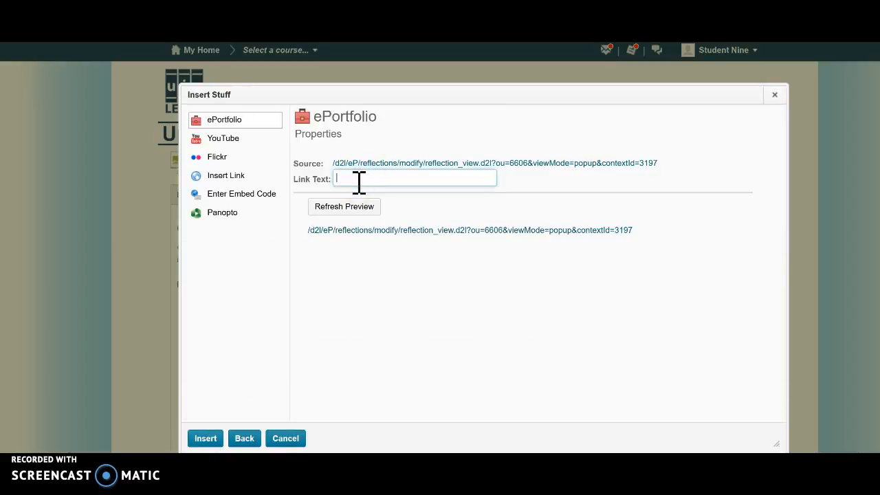
{"action": "type", "text": "Reflection"}
{"action": "left_click", "coordinate": [205, 438]}
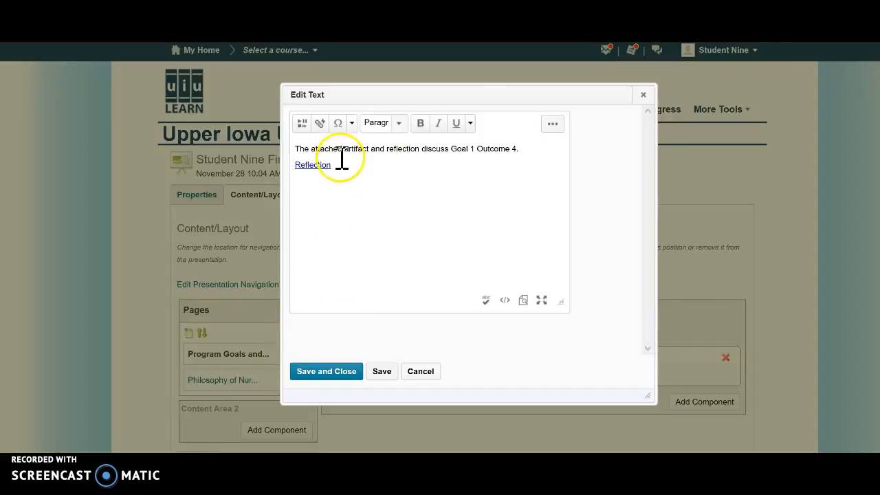
Step: Format the sentence and the Reflection link in Arial at size 3 (12pt)
{"action": "mouse_move", "coordinate": [335, 166]}
{"action": "left_mouse_down"}
{"action": "mouse_move", "coordinate": [297, 168]}
{"action": "mouse_move", "coordinate": [298, 151]}
{"action": "mouse_move", "coordinate": [338, 173]}
{"action": "left_mouse_up"}
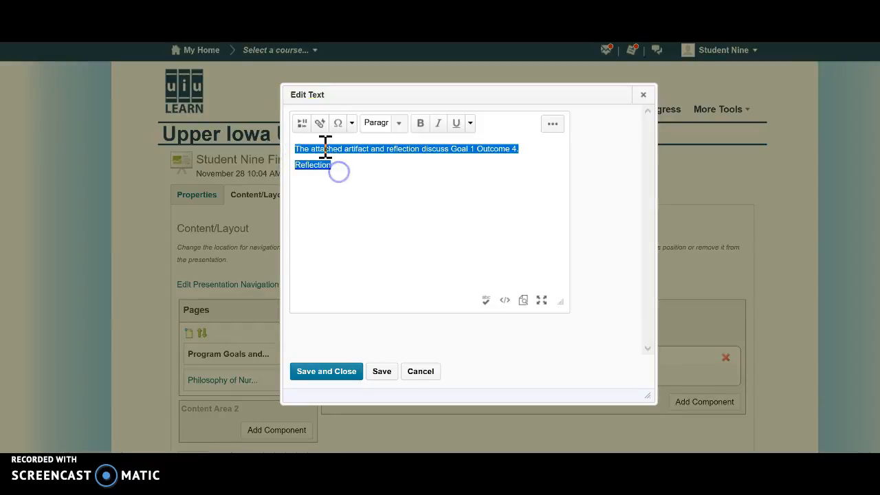
{"action": "left_click", "coordinate": [556, 125]}
{"action": "left_click", "coordinate": [333, 147]}
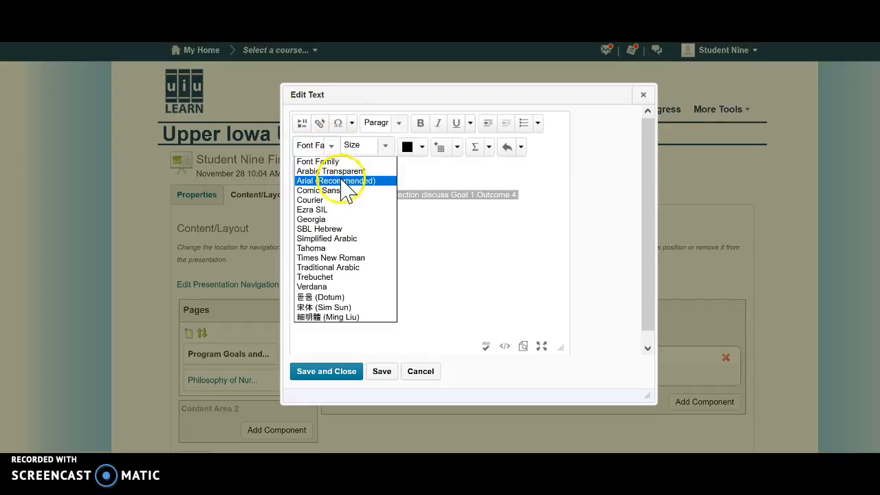
{"action": "left_click", "coordinate": [341, 181]}
{"action": "left_click", "coordinate": [387, 146]}
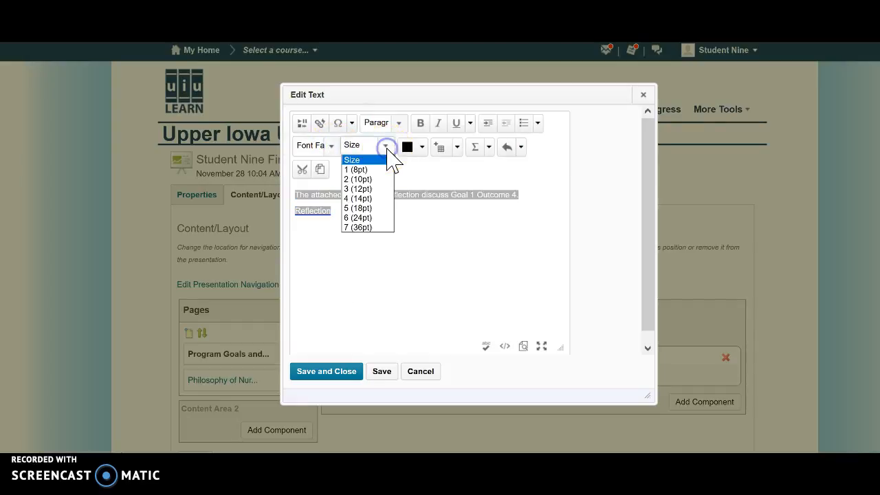
{"action": "left_click", "coordinate": [357, 189]}
{"action": "left_click", "coordinate": [331, 146]}
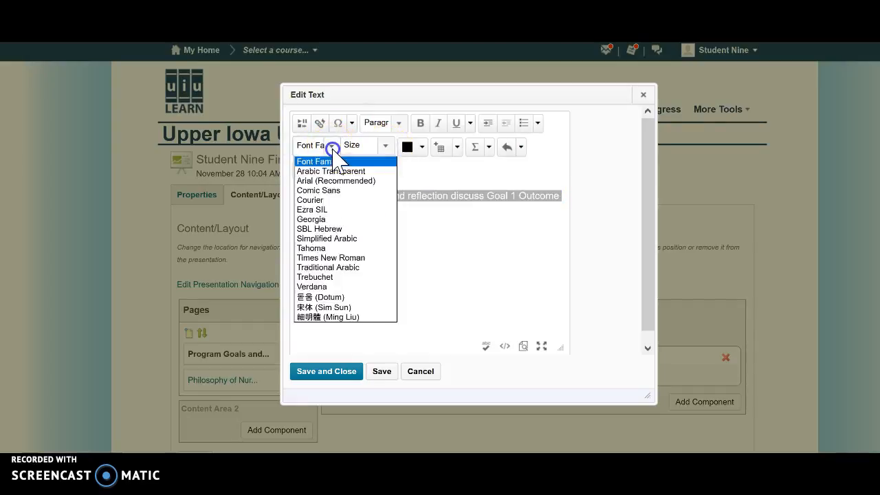
{"action": "left_click", "coordinate": [336, 182]}
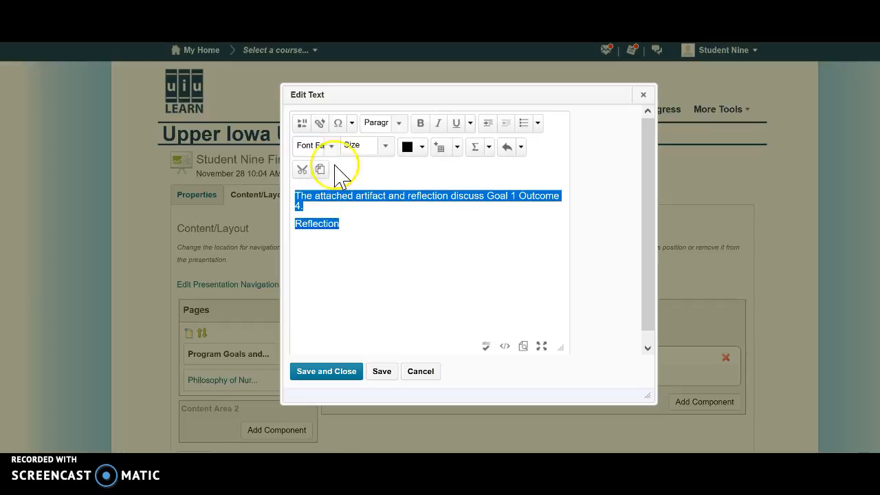
{"action": "left_click", "coordinate": [331, 146]}
{"action": "left_click", "coordinate": [339, 180]}
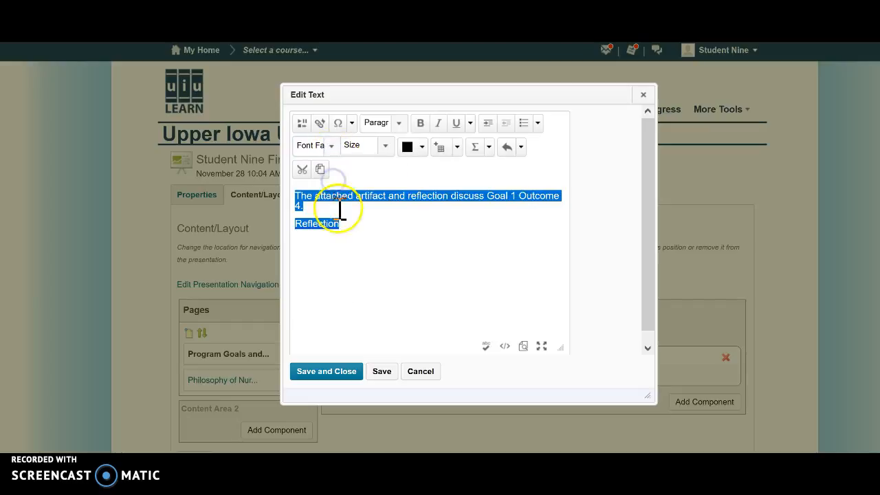
{"action": "left_click", "coordinate": [347, 237]}
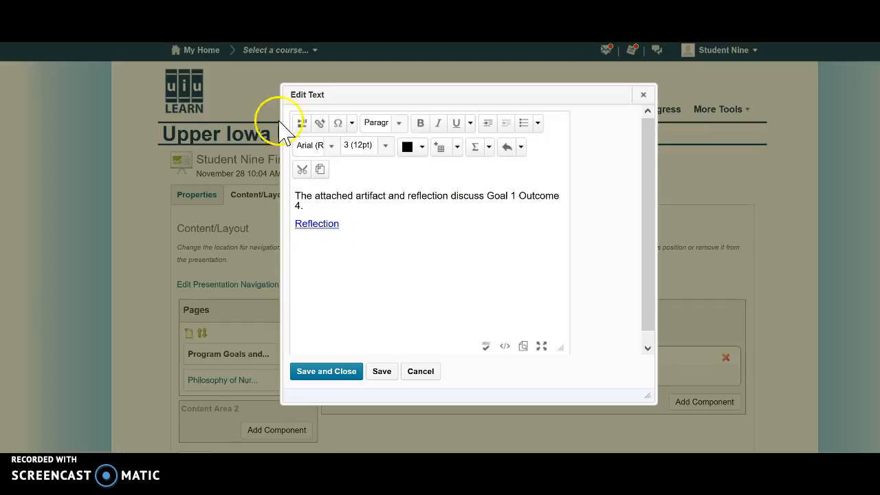
Step: Insert a link to 4_CN_ePortfolio Verbiage for the Nursing Courses.docx with the text "Artifact", and save the text area
{"action": "left_click", "coordinate": [300, 125]}
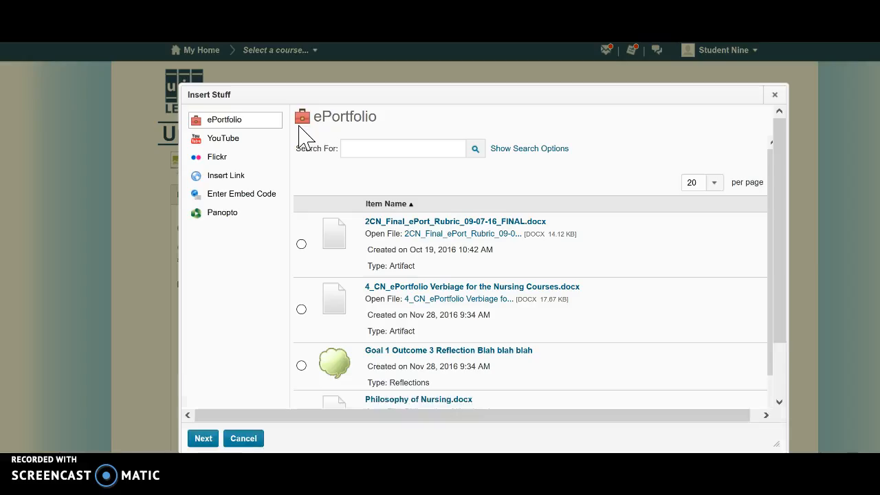
{"action": "left_click", "coordinate": [301, 310]}
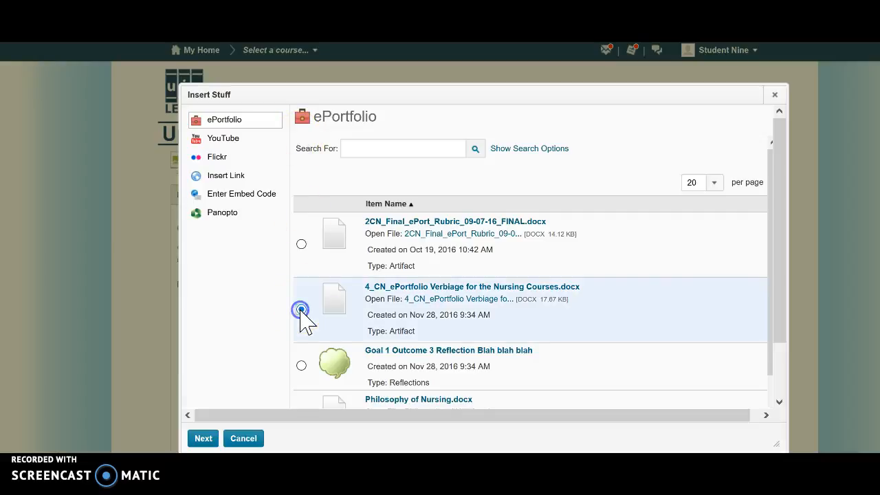
{"action": "left_click", "coordinate": [203, 440]}
{"action": "left_click", "coordinate": [369, 180]}
{"action": "type", "text": "Artifact"}
{"action": "left_click", "coordinate": [204, 440]}
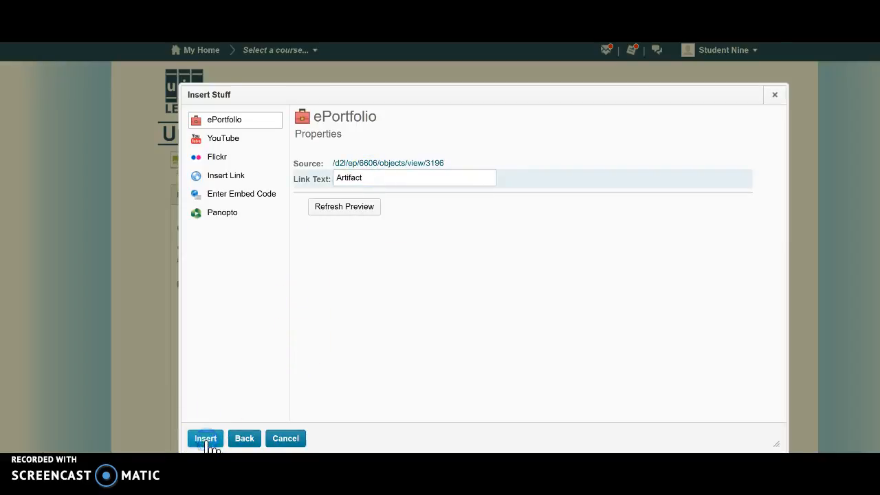
{"action": "left_click", "coordinate": [311, 375]}
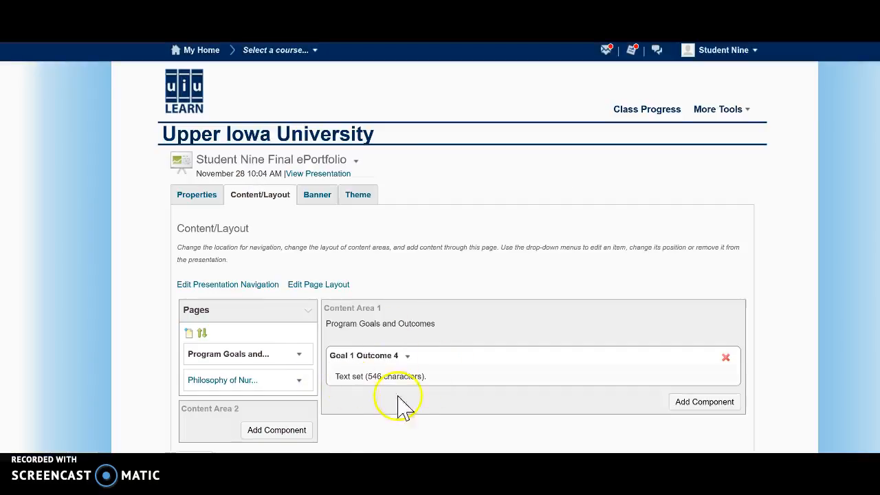
Step: View the presentation, and remove the Goal 1 Outcome 4 text area from the Program Goals and Outcomes page
{"action": "left_click", "coordinate": [308, 174]}
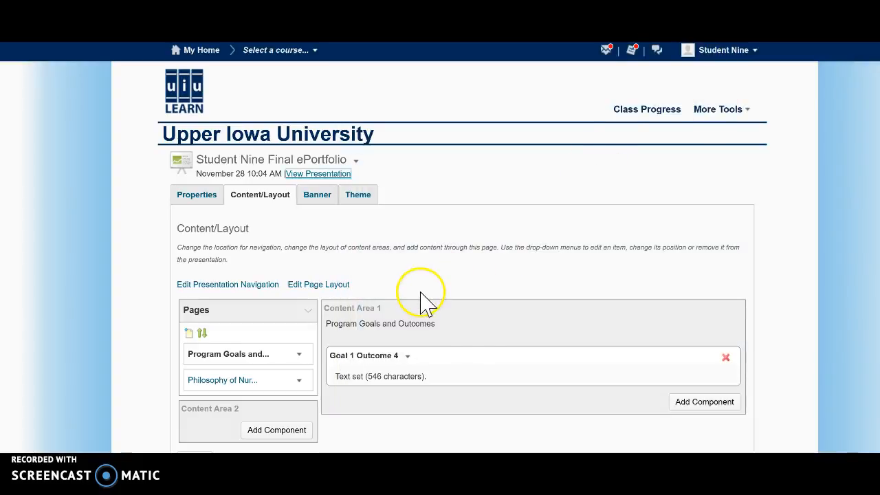
{"action": "left_click", "coordinate": [725, 357]}
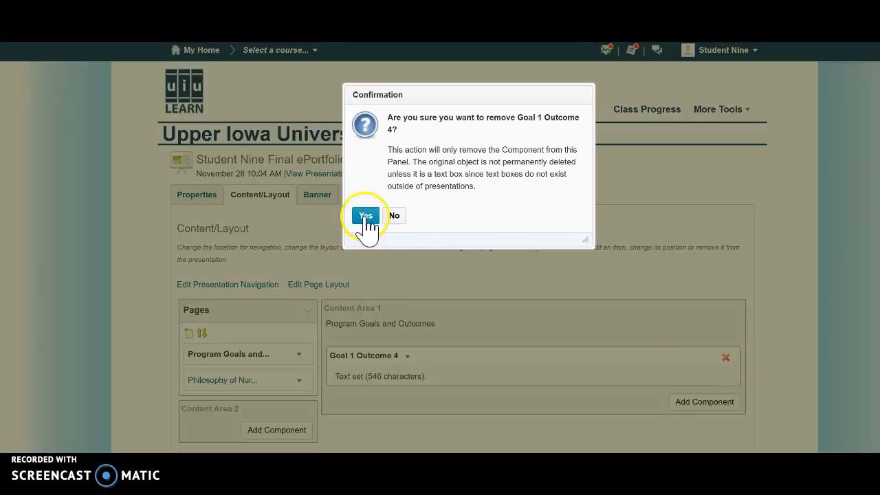
{"action": "left_click", "coordinate": [365, 216]}
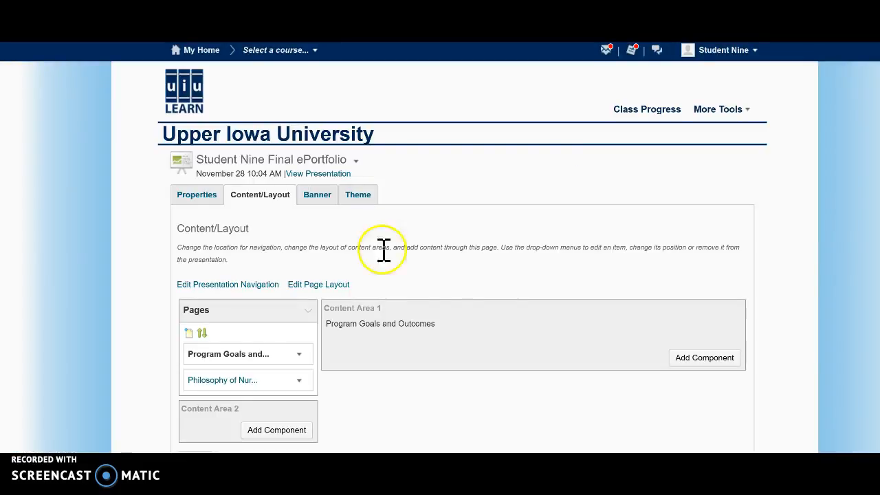
Step: Add the Goal 1 Outcome 3 reflection and 4_CN_ePortfolio Verbiage for the Nursing Courses.docx from the Student Nine ePortfolio collection to Content Area 1
{"action": "left_click", "coordinate": [690, 361]}
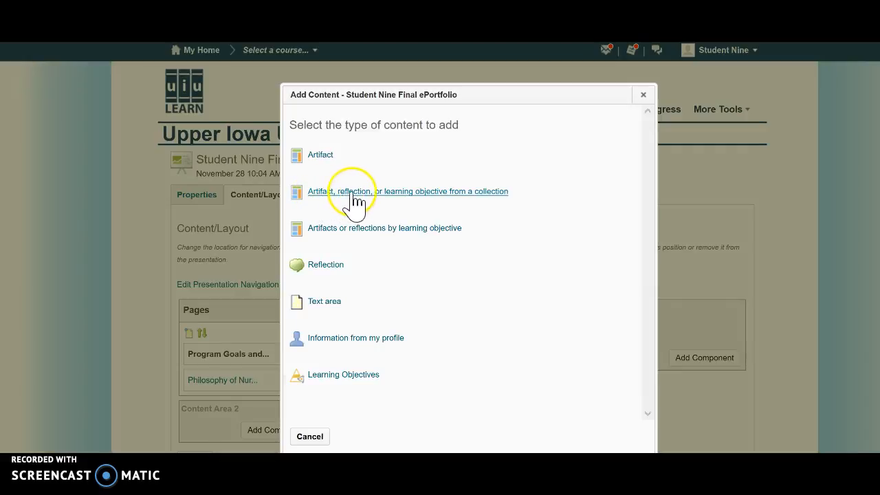
{"action": "left_click", "coordinate": [490, 196]}
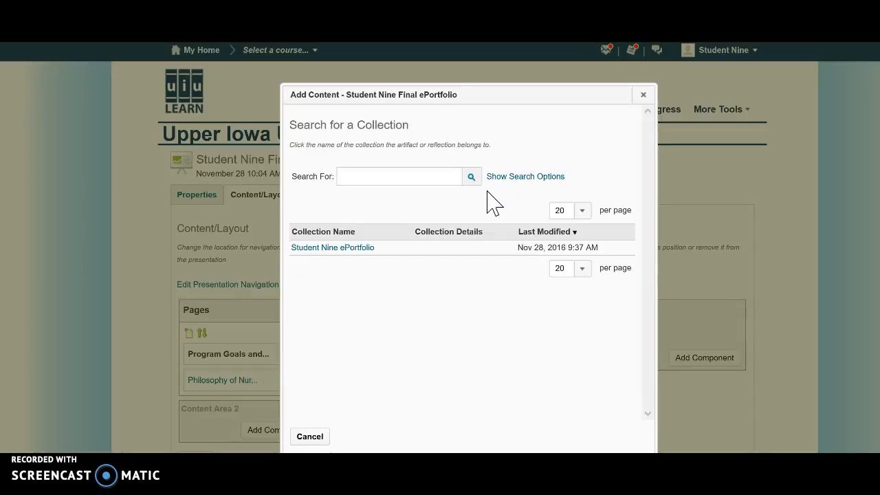
{"action": "left_click", "coordinate": [336, 250]}
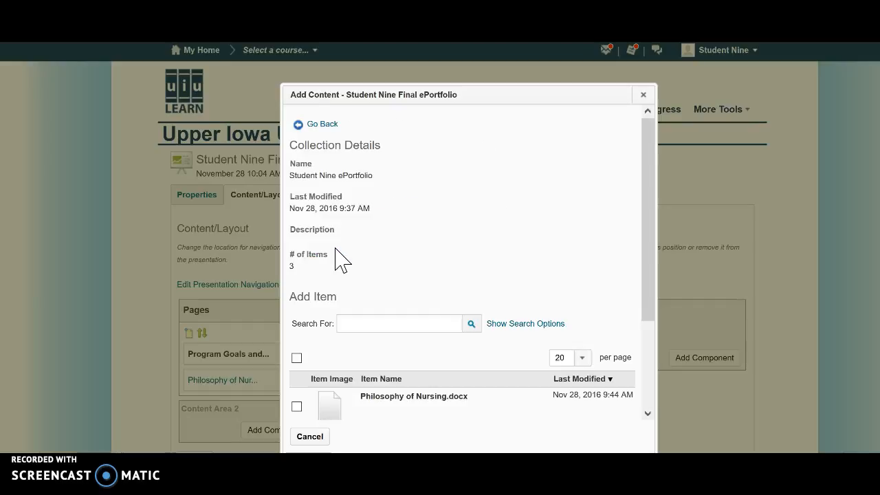
{"action": "left_click_drag", "start_coordinate": [642, 173], "coordinate": [638, 269]}
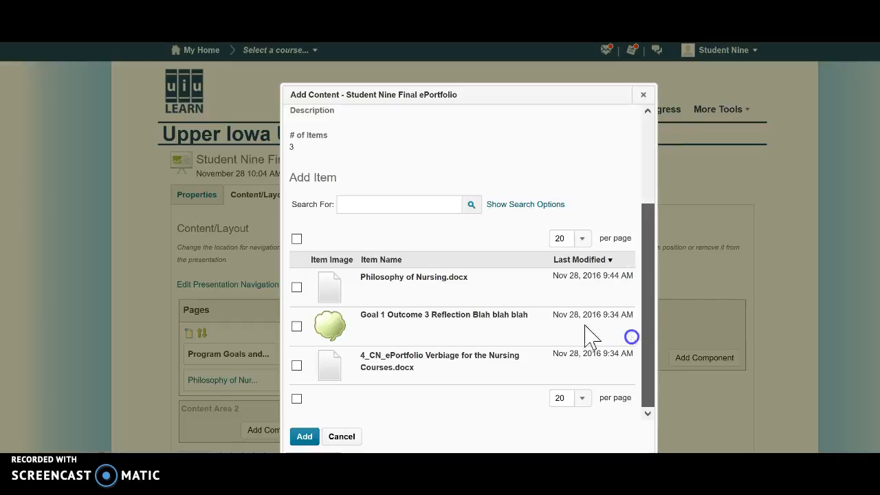
{"action": "left_click", "coordinate": [296, 326]}
{"action": "left_click", "coordinate": [298, 365]}
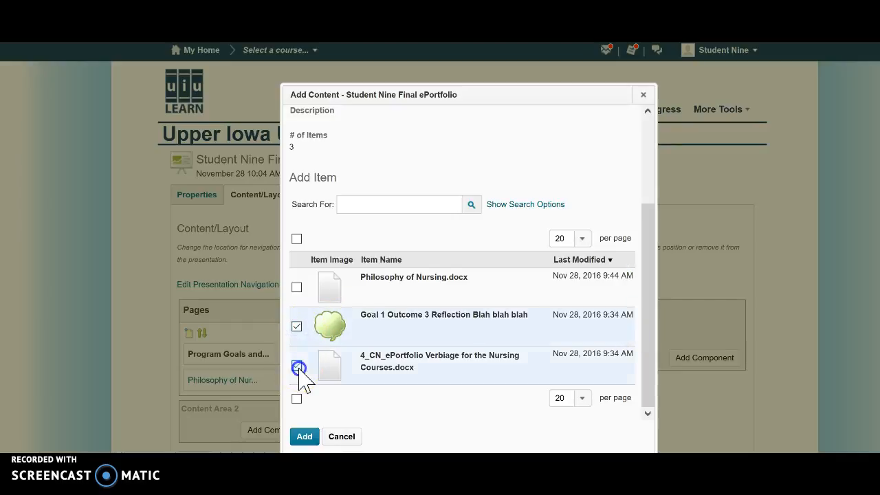
{"action": "left_click", "coordinate": [299, 364]}
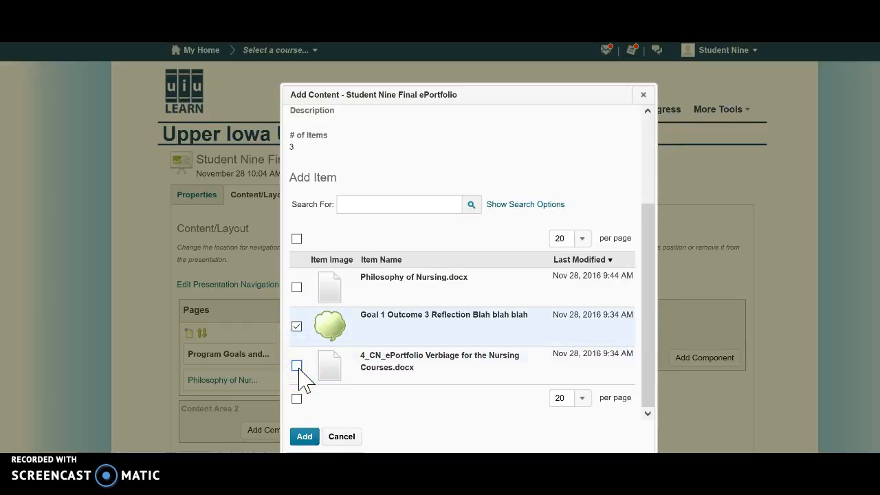
{"action": "left_click", "coordinate": [297, 364]}
{"action": "left_click", "coordinate": [305, 437]}
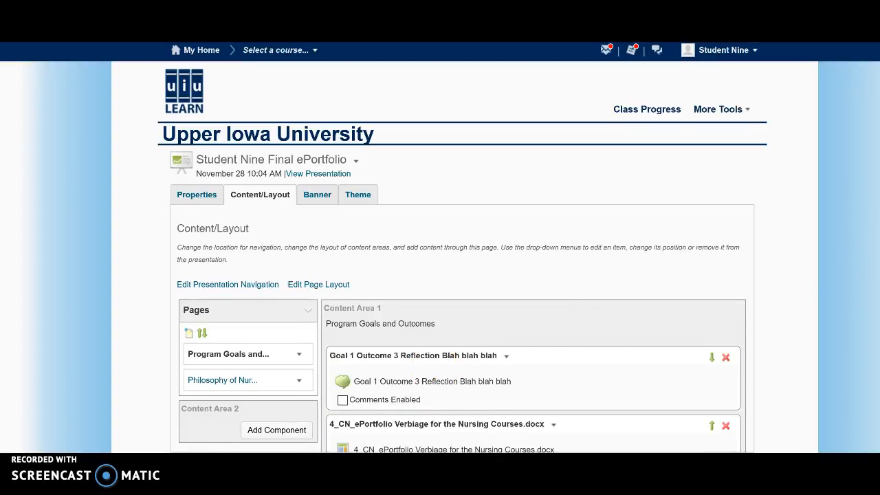
Step: View the presentation's Program Goals and Outcomes page and check its 4_CN_ePortfolio Verbiage for the Nursing Courses.docx link
{"action": "scroll", "coordinate": [462, 315], "scroll_direction": "down", "scroll_amount": 2}
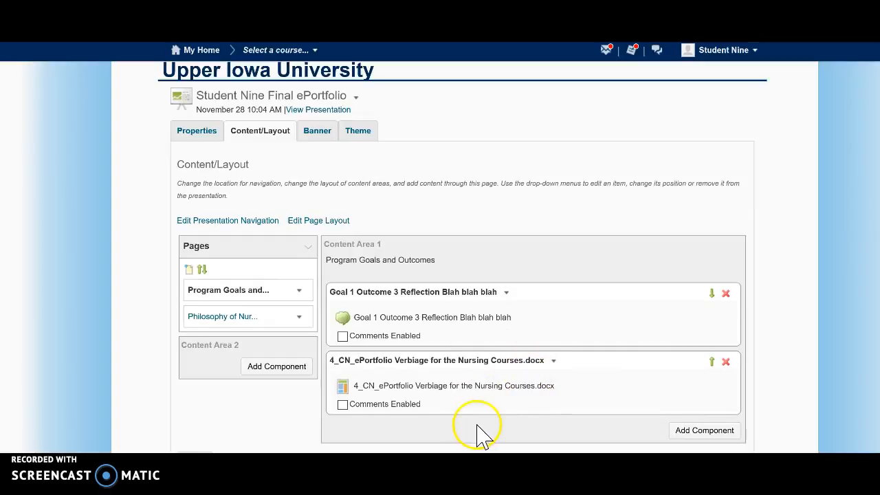
{"action": "left_click", "coordinate": [329, 110]}
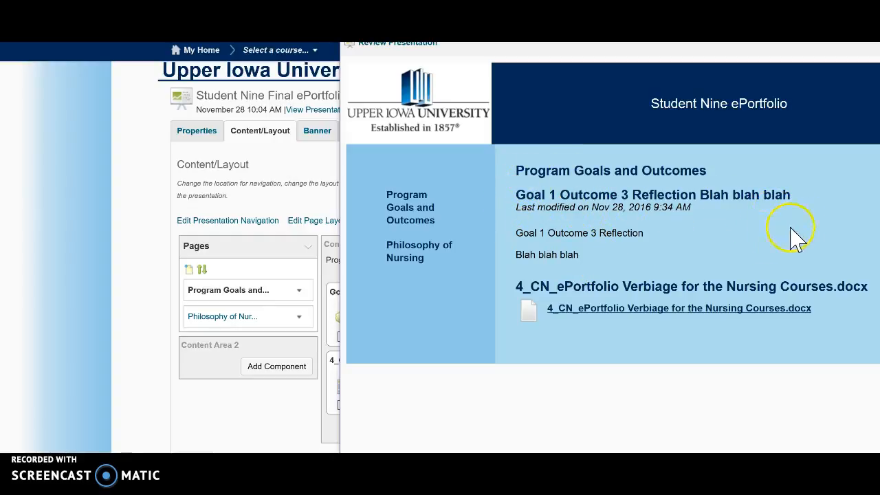
{"action": "left_click", "coordinate": [621, 312]}
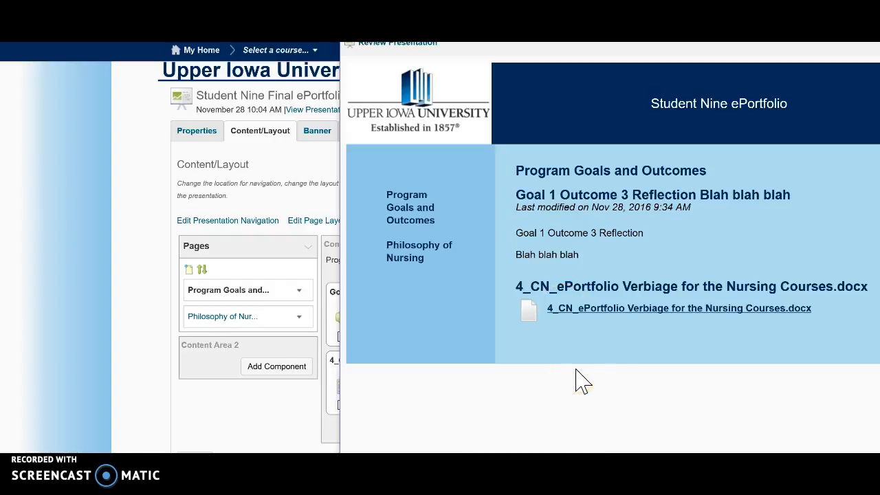
{"action": "left_click", "coordinate": [877, 43]}
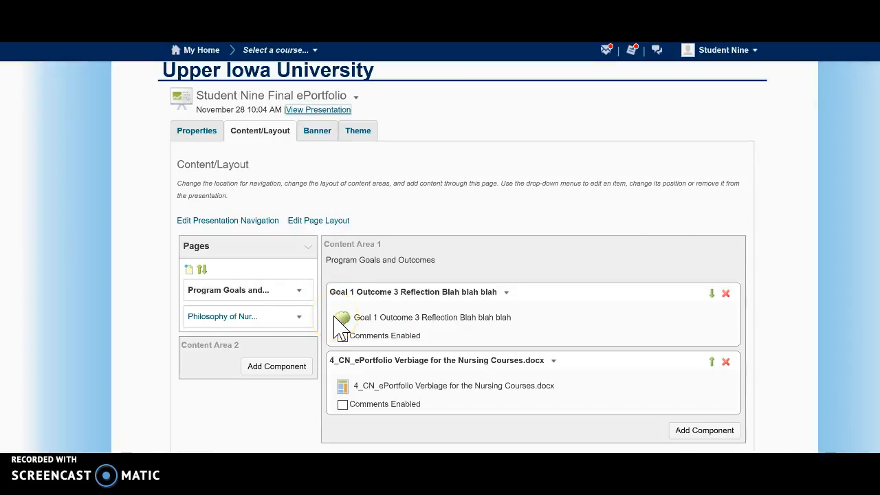
Step: Create a page named "Goal 1: Integrate theoretical knowledge and evidence-based practice in a collaborative healthcare delivery environment."
{"action": "left_click", "coordinate": [190, 271]}
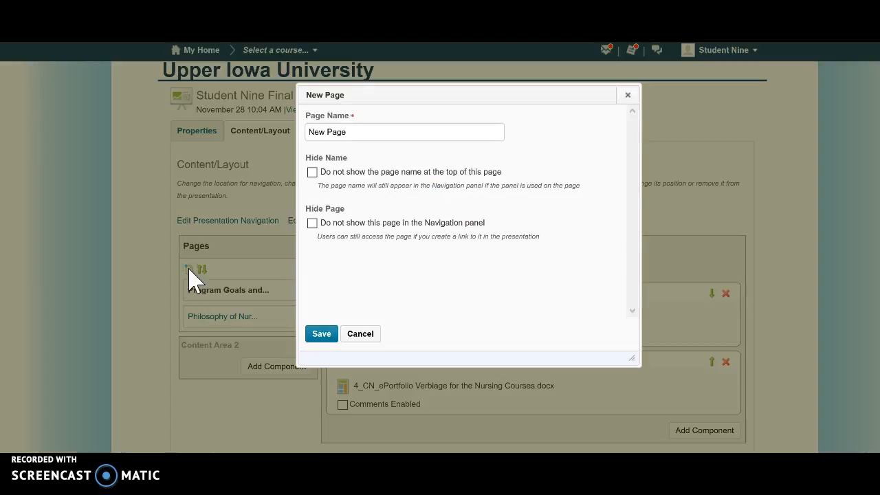
{"action": "left_click", "coordinate": [357, 138]}
{"action": "left_click_drag", "start_coordinate": [357, 138], "coordinate": [308, 138]}
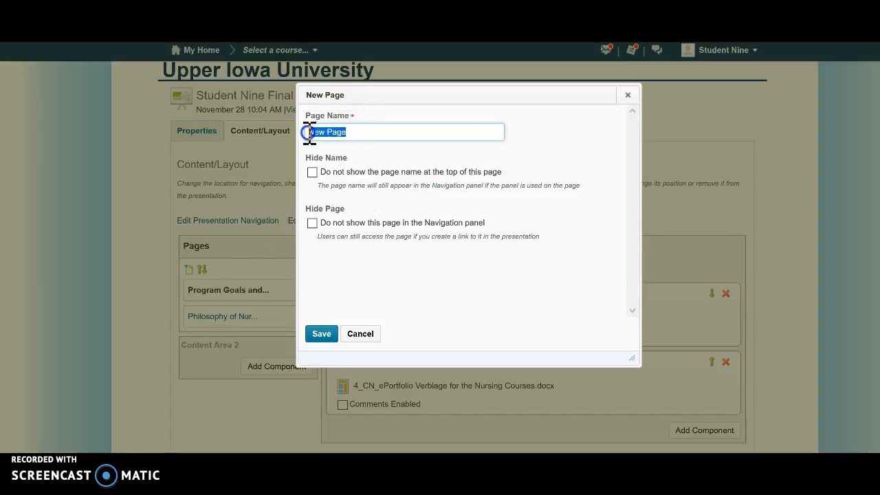
{"action": "type", "text": "Progra"}
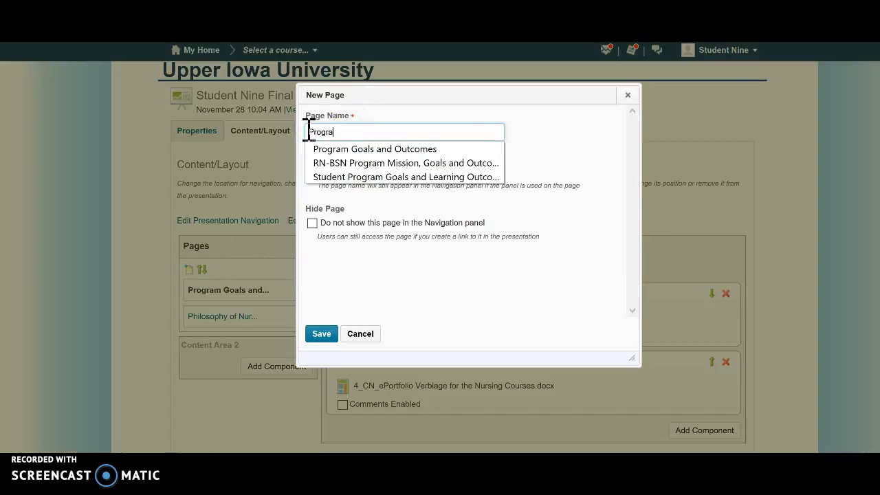
{"action": "key", "text": "BackSpace"}
{"action": "key", "text": "BackSpace"}
{"action": "key", "text": "BackSpace"}
{"action": "key", "text": "BackSpace"}
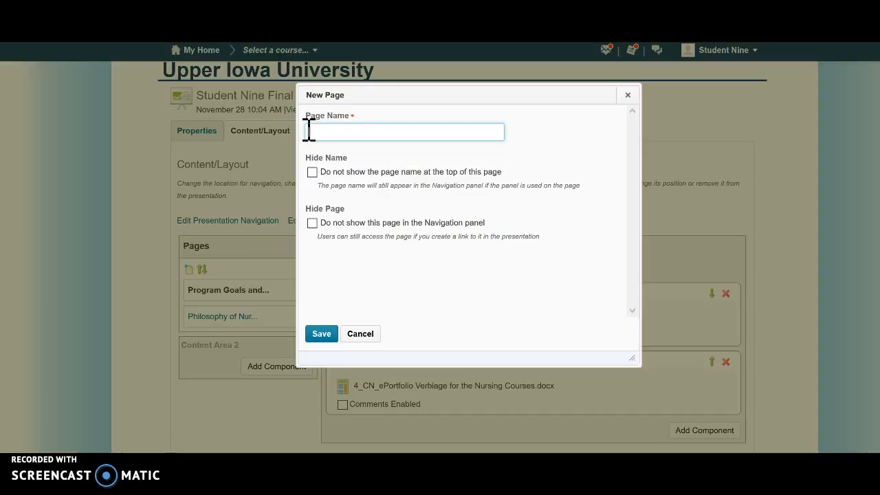
{"action": "type", "text": "Goal 1"}
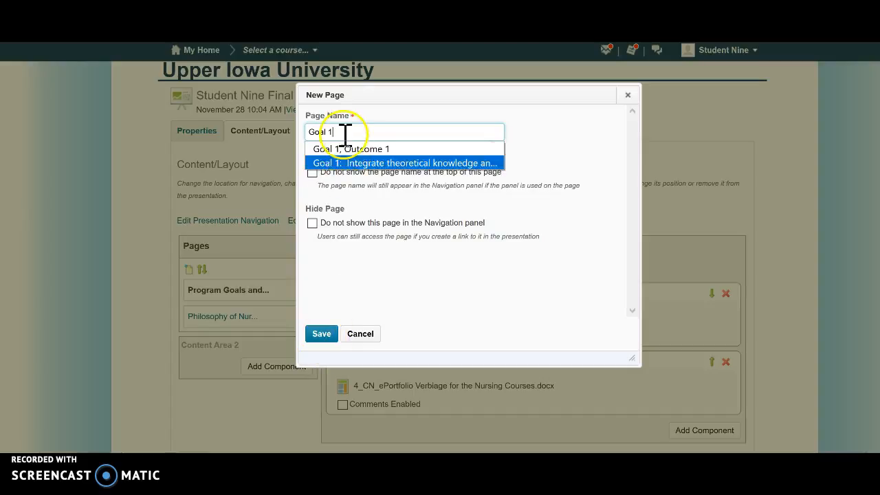
{"action": "left_click", "coordinate": [365, 165]}
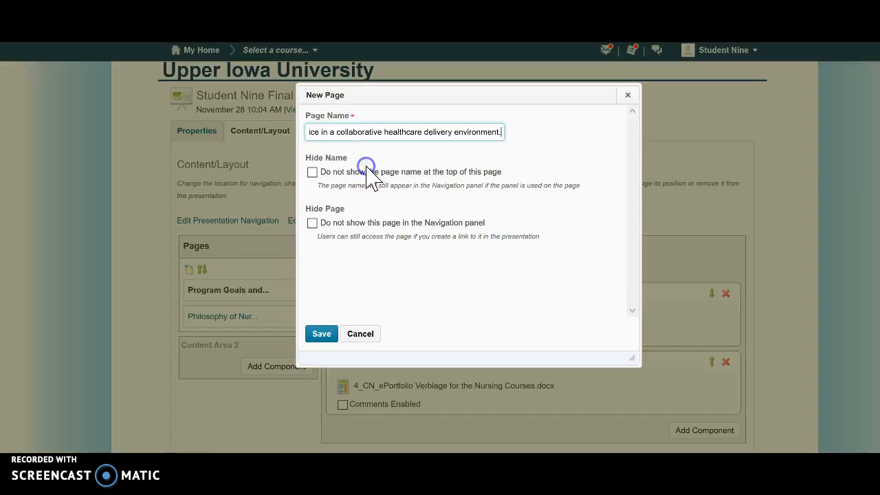
{"action": "left_click", "coordinate": [321, 337]}
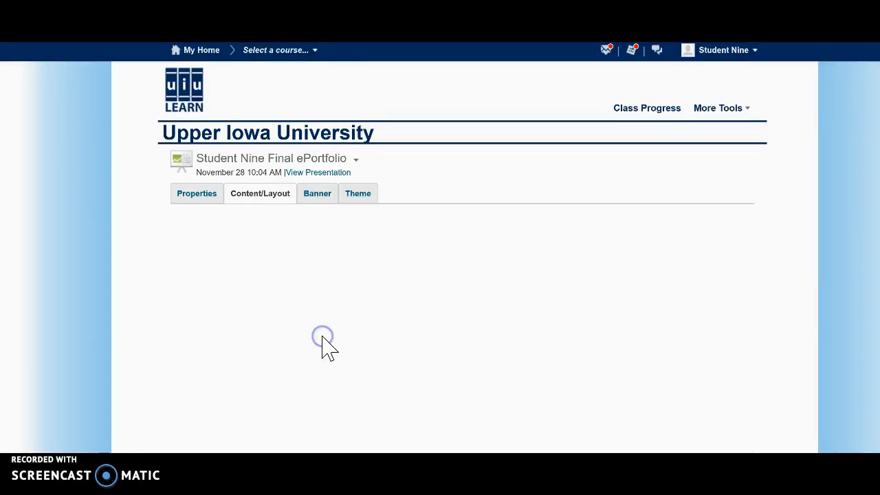
Step: View the presentation and look at the new, still empty Goal 1 page
{"action": "left_click", "coordinate": [313, 178]}
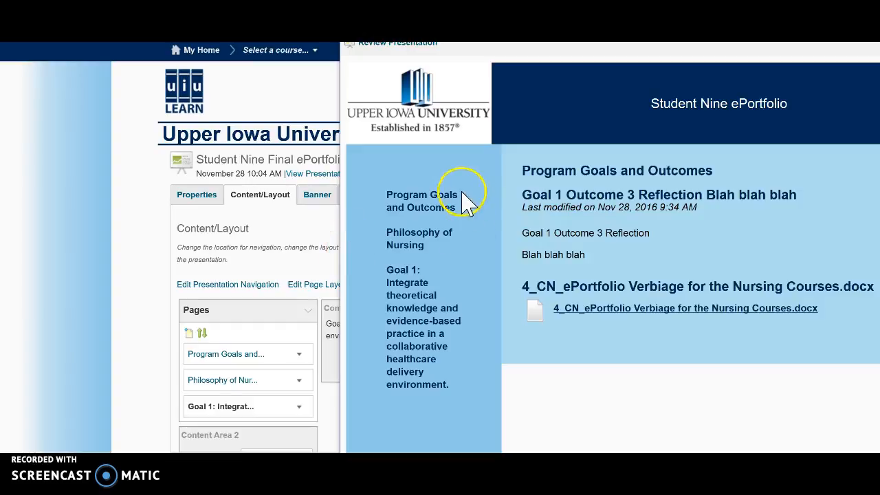
{"action": "left_click", "coordinate": [411, 309]}
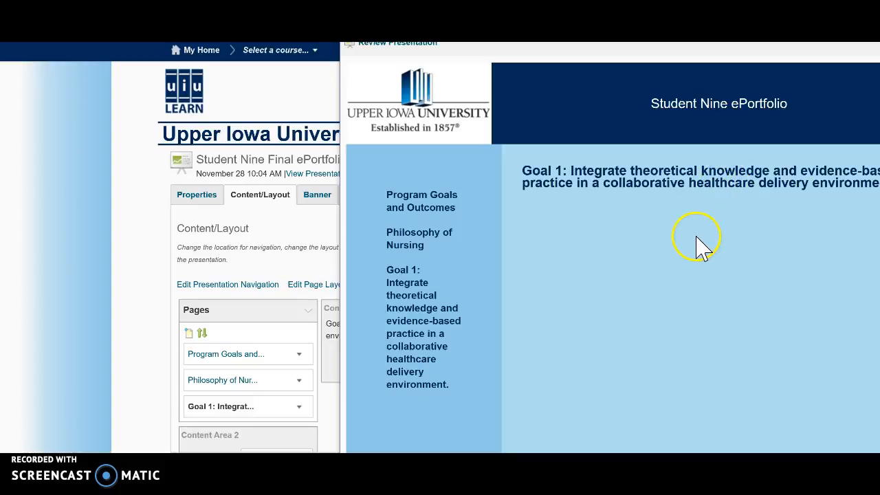
{"action": "key", "text": "ctrl+w"}
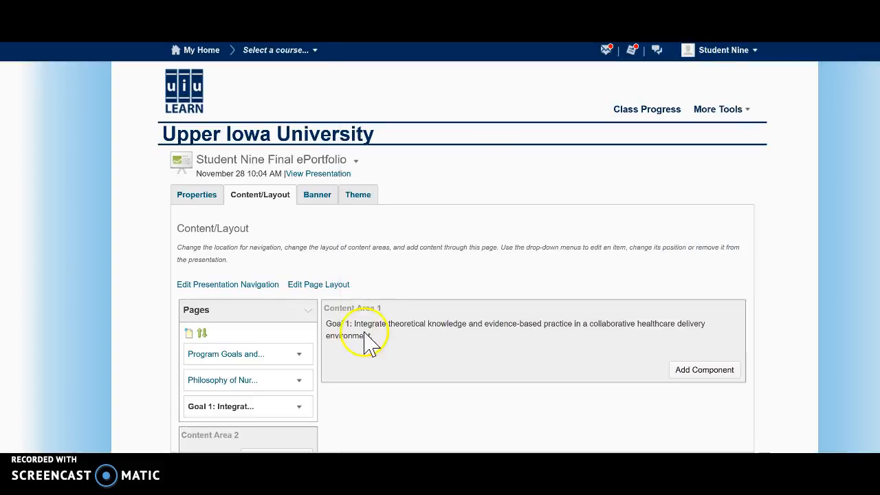
Step: Add the Goal 1 Outcome 3 reflection and 4_CN_ePortfolio Verbiage for the Nursing Courses.docx from the Student Nine ePortfolio collection to the Goal 1 page
{"action": "left_click", "coordinate": [685, 374]}
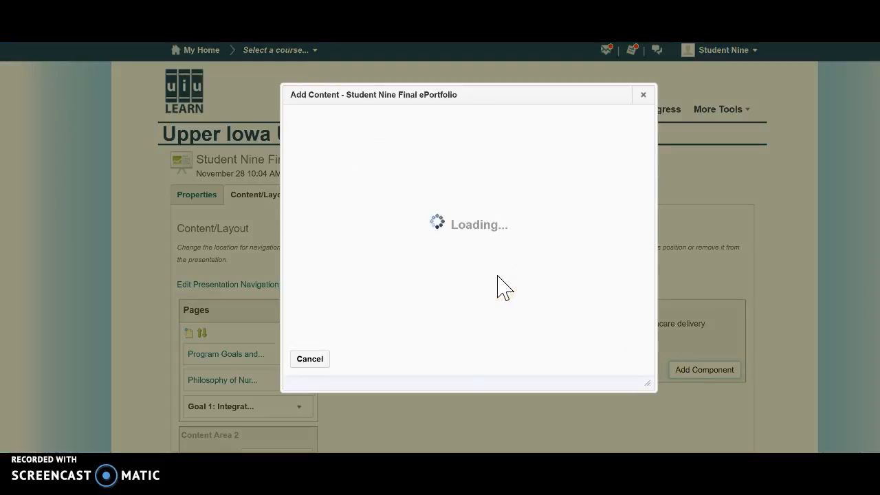
{"action": "left_click", "coordinate": [476, 193]}
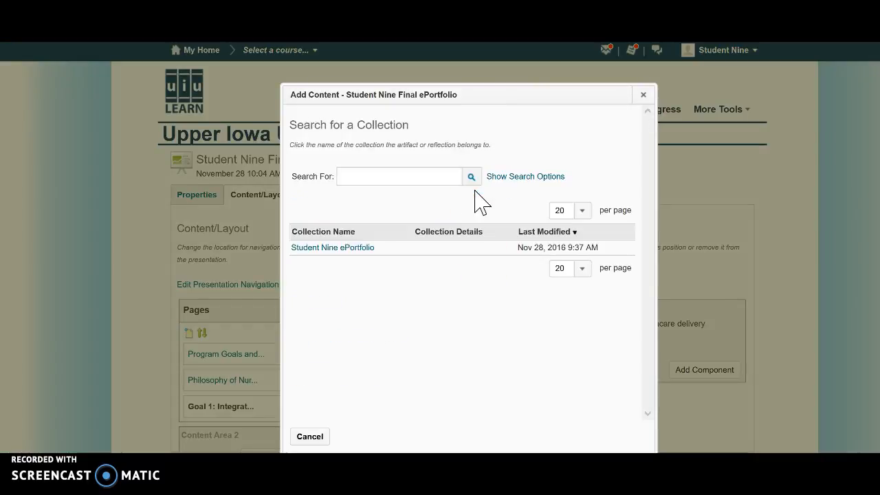
{"action": "left_click", "coordinate": [327, 248]}
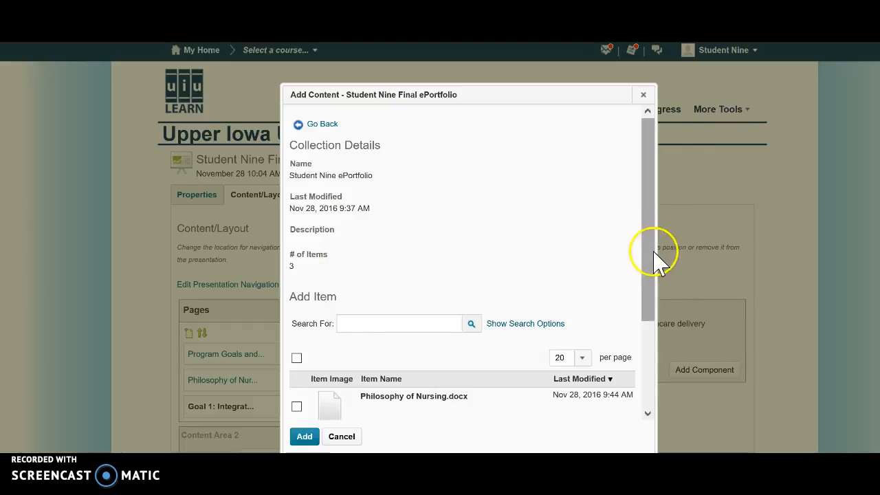
{"action": "left_click_drag", "start_coordinate": [654, 255], "coordinate": [644, 403]}
{"action": "left_click", "coordinate": [297, 326]}
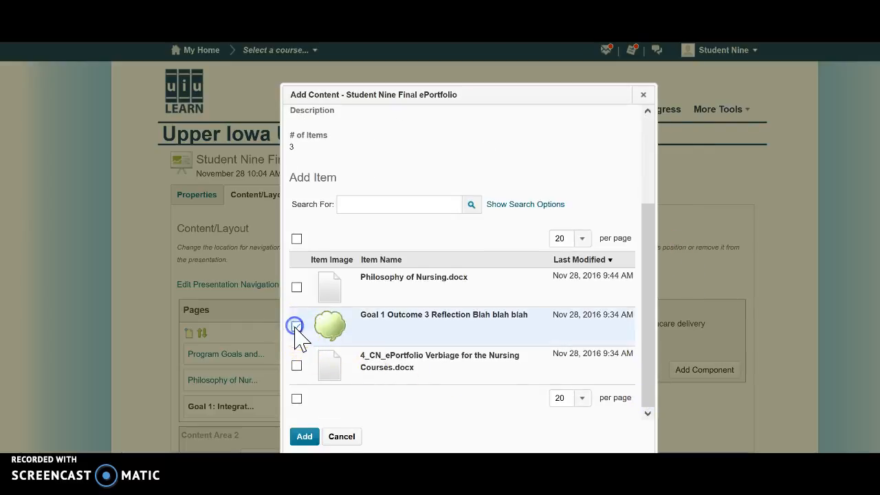
{"action": "left_click", "coordinate": [296, 365]}
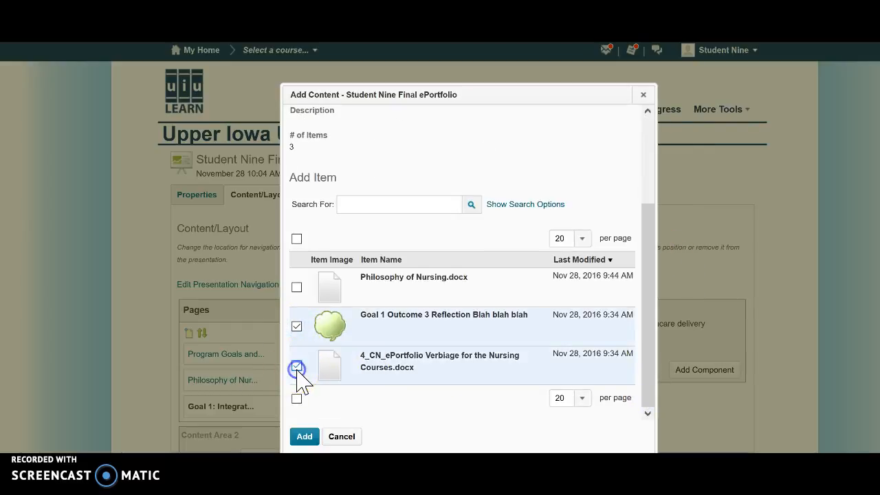
{"action": "left_click", "coordinate": [304, 436]}
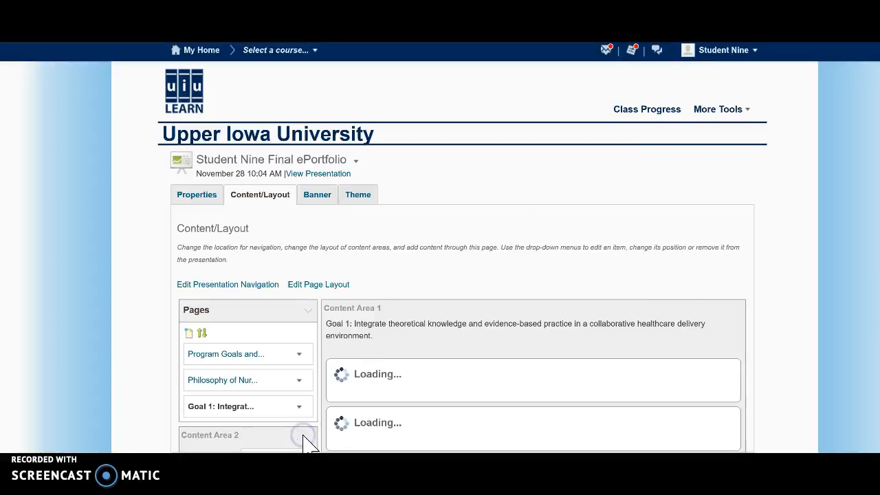
Step: View the presentation and check the reflection and artifact on the Goal 1 page
{"action": "left_click", "coordinate": [305, 176]}
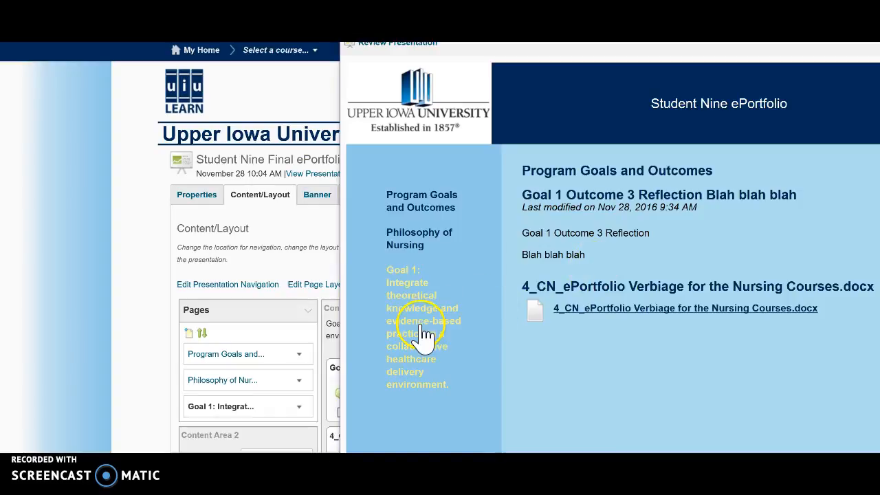
{"action": "left_click", "coordinate": [422, 330]}
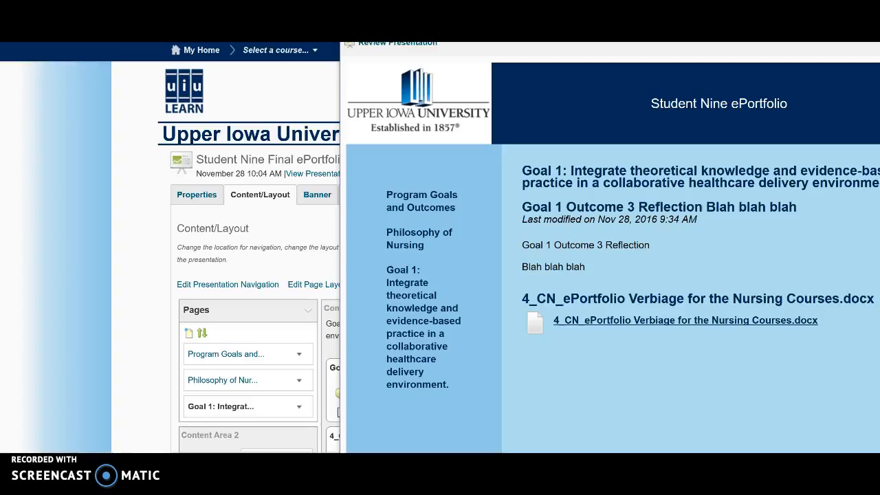
{"action": "key", "text": "ctrl+w"}
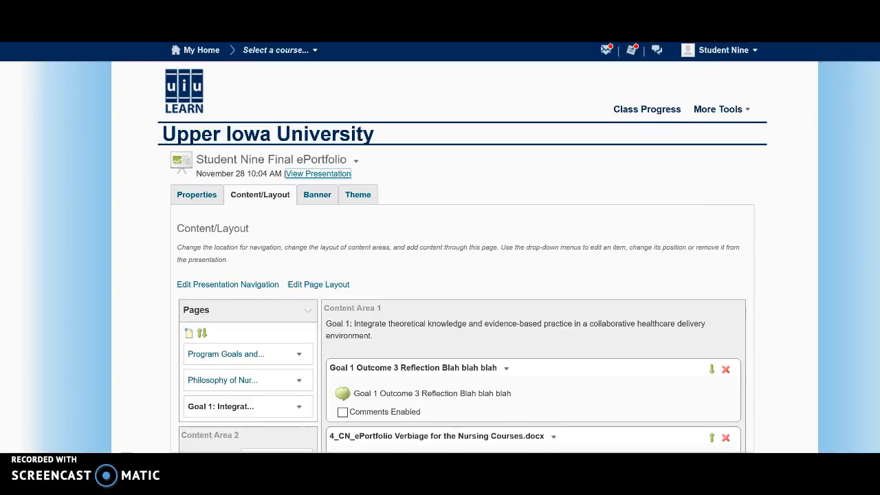
Step: Change the Goal 1 page layout to 1 Content Area, and look over the presentation navigation options without changing them
{"action": "scroll", "coordinate": [289, 412], "scroll_direction": "down", "scroll_amount": 1}
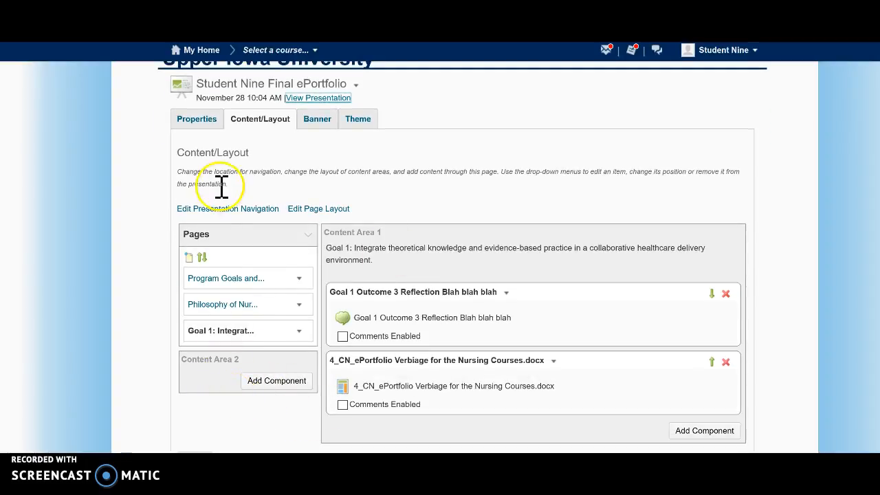
{"action": "left_click", "coordinate": [320, 211]}
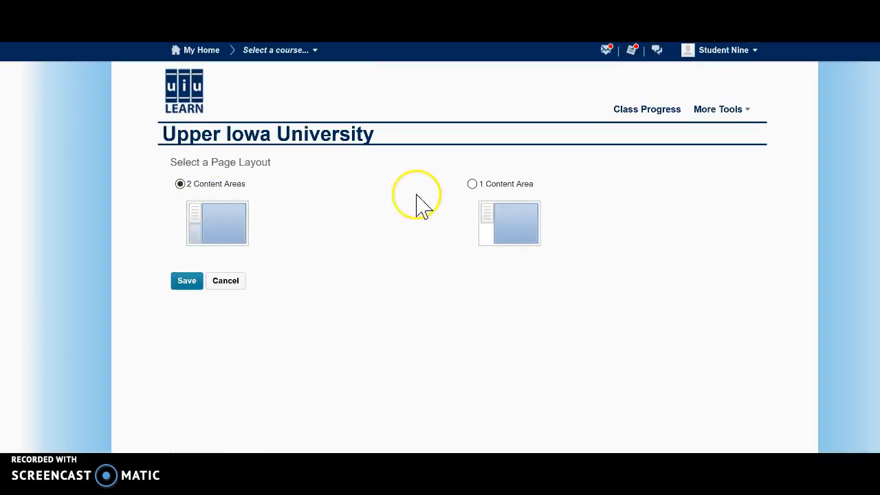
{"action": "left_click", "coordinate": [473, 184]}
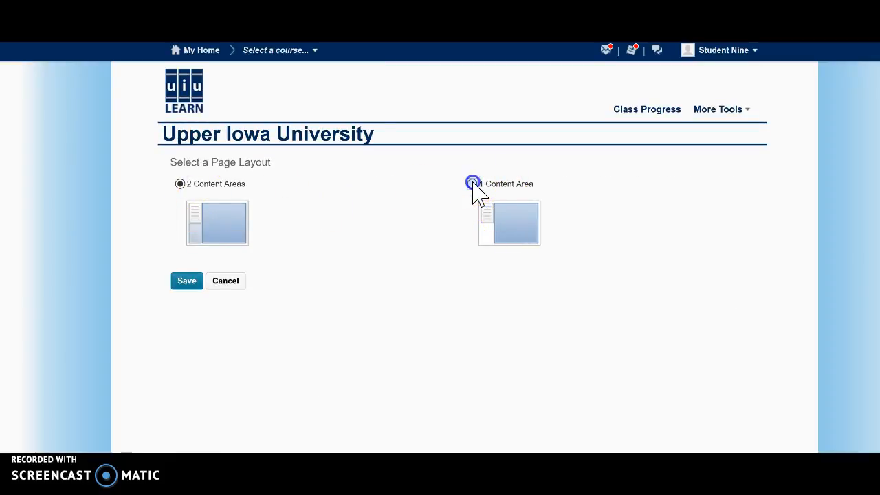
{"action": "left_click", "coordinate": [187, 281]}
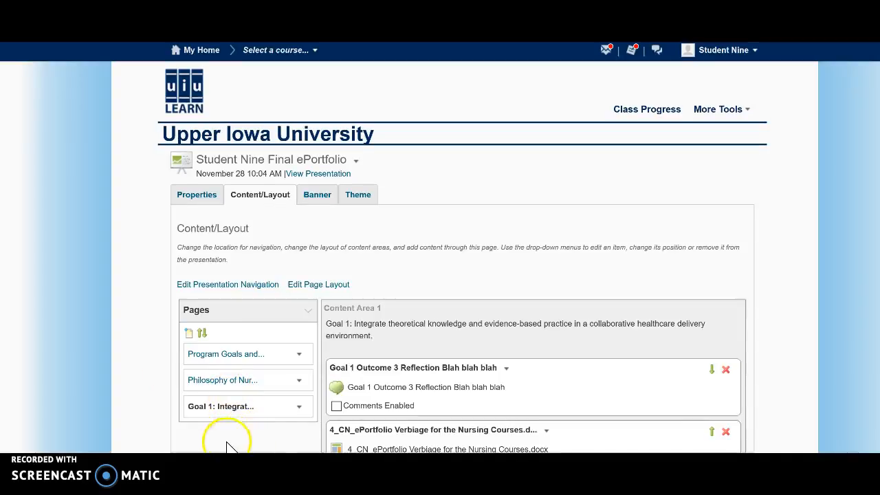
{"action": "left_click", "coordinate": [234, 290]}
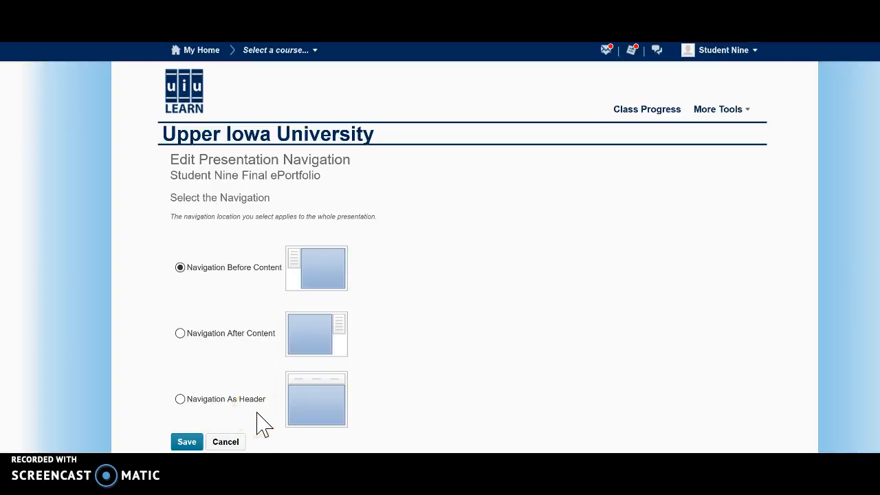
{"action": "left_click", "coordinate": [226, 442]}
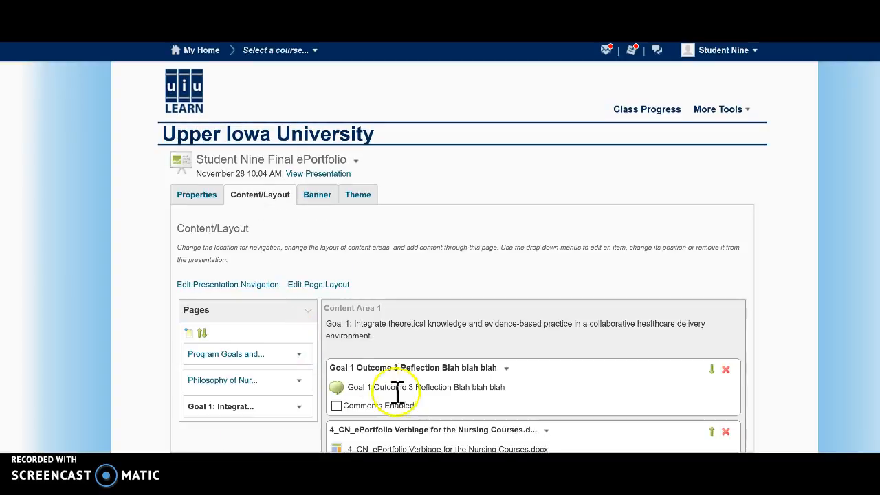
Step: Reorder the pages so that Philosophy of Nursing is 1 and Program Goals and Outcomes is 2
{"action": "left_click", "coordinate": [203, 334]}
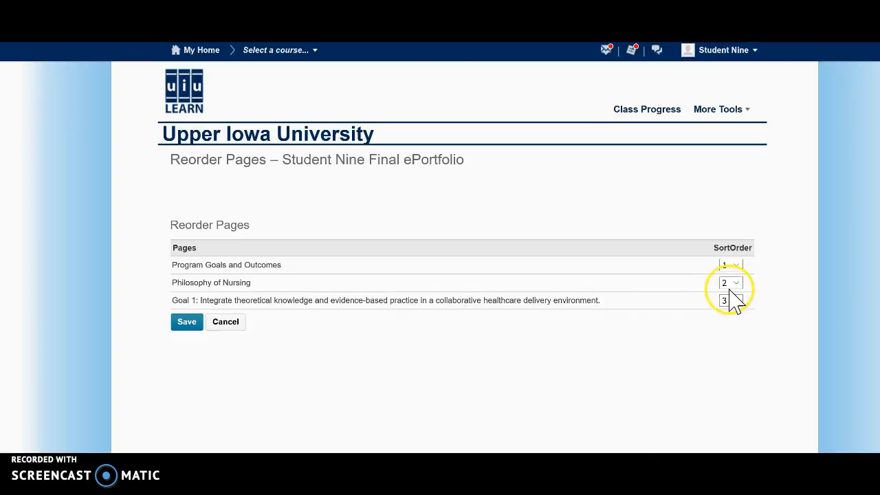
{"action": "left_click", "coordinate": [737, 265]}
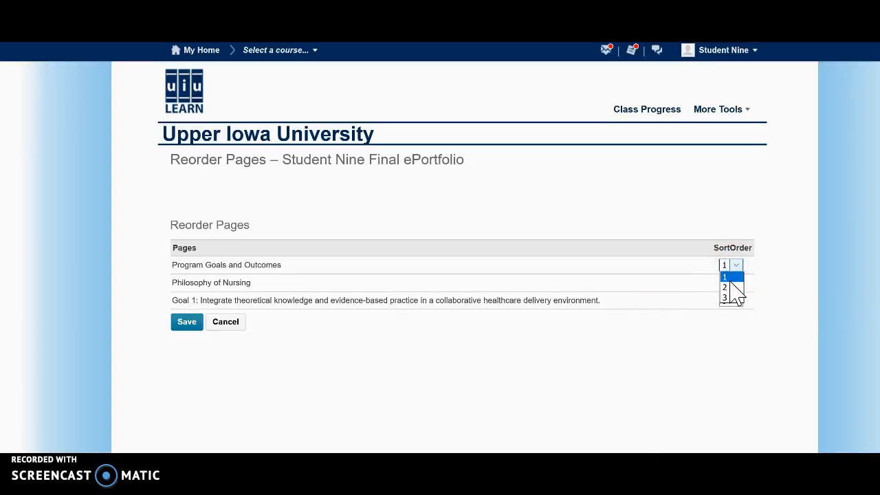
{"action": "left_click", "coordinate": [730, 287]}
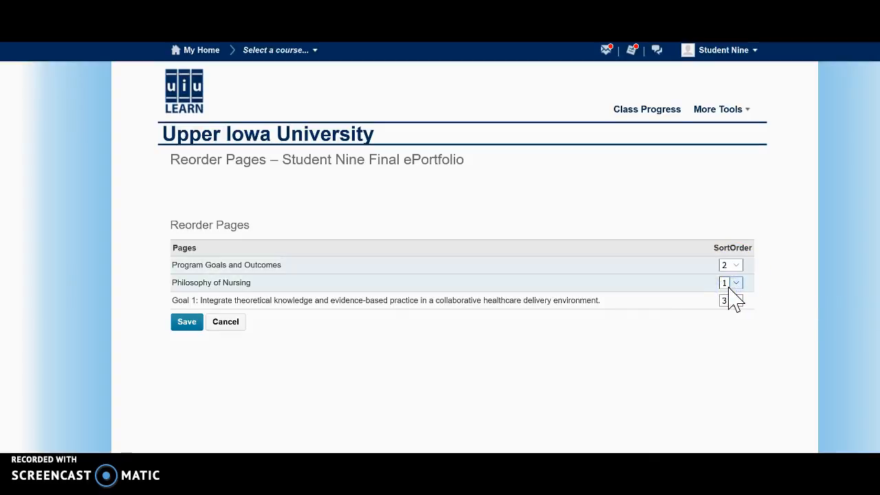
{"action": "left_click", "coordinate": [191, 329]}
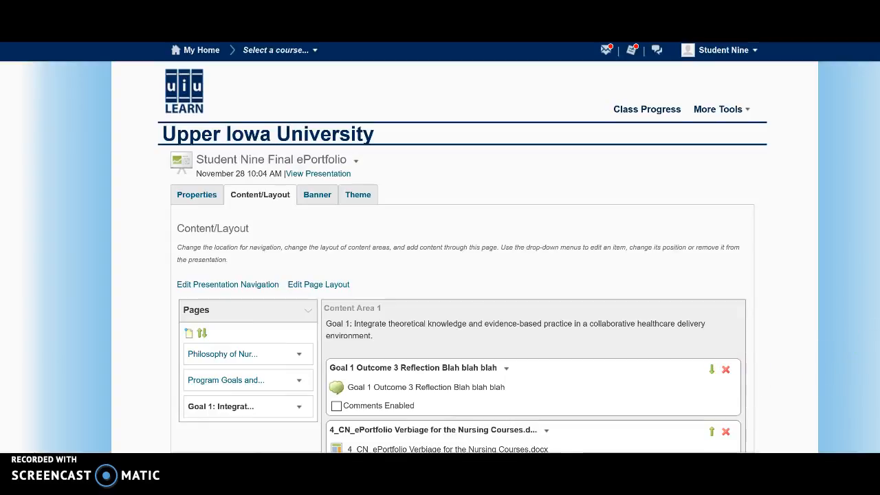
{"action": "scroll", "coordinate": [462, 259], "scroll_direction": "down", "scroll_amount": 2}
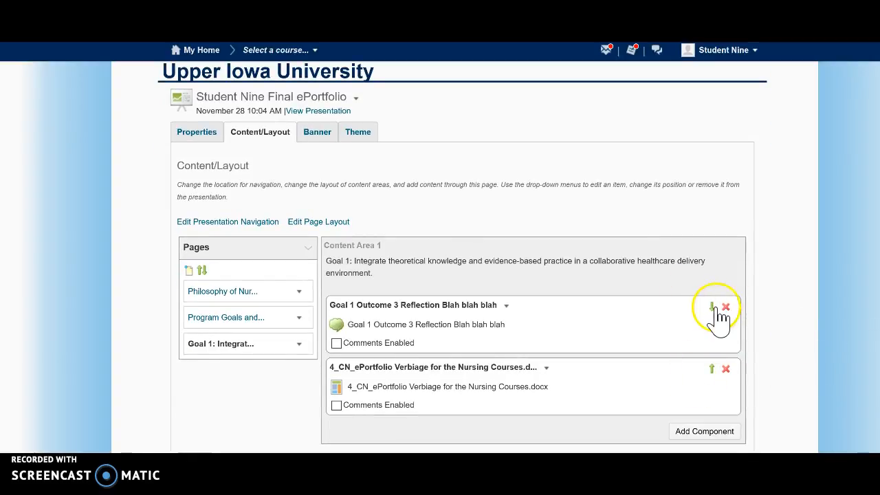